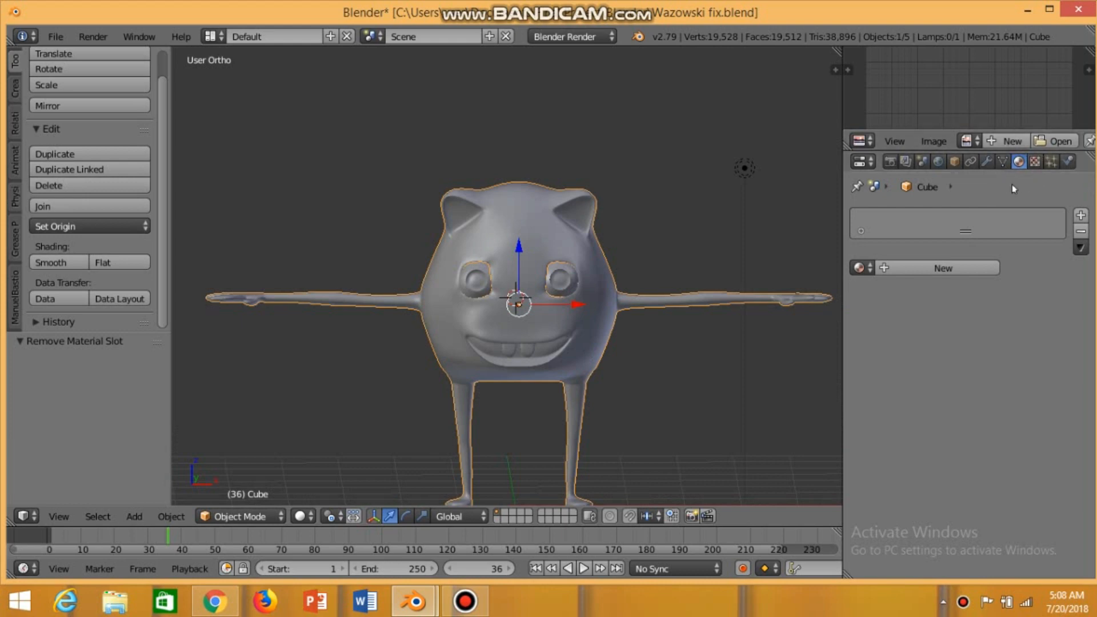
Step: Add a new material to the character's body and set its diffuse colour to yellow-green (R 0.788, G 0.800, B 0.246)
{"action": "left_click", "coordinate": [1081, 214]}
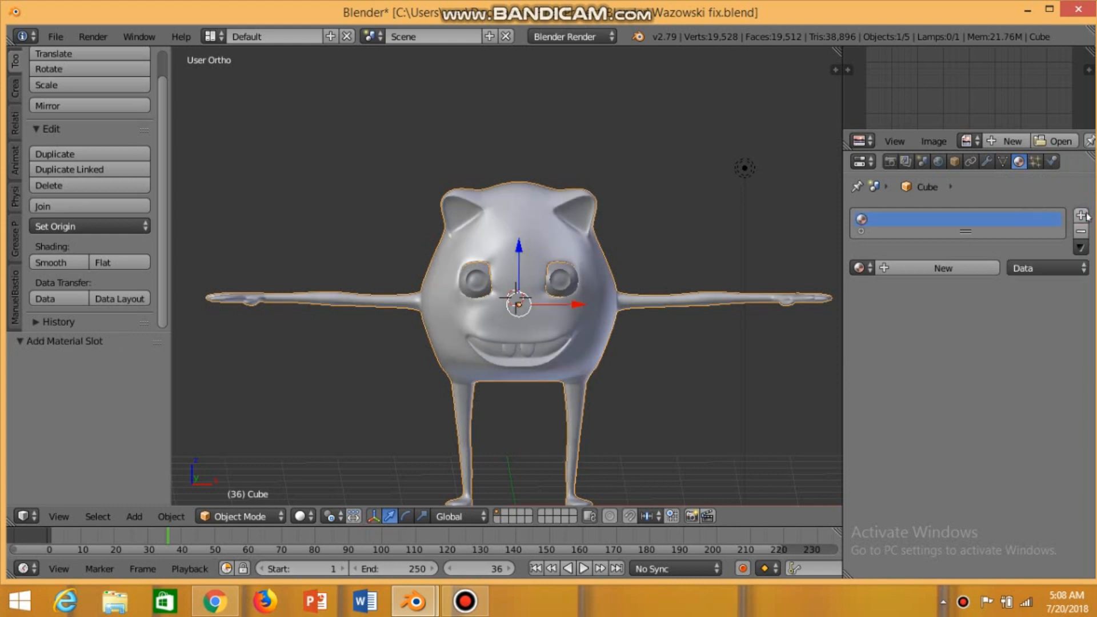
{"action": "left_click", "coordinate": [927, 268]}
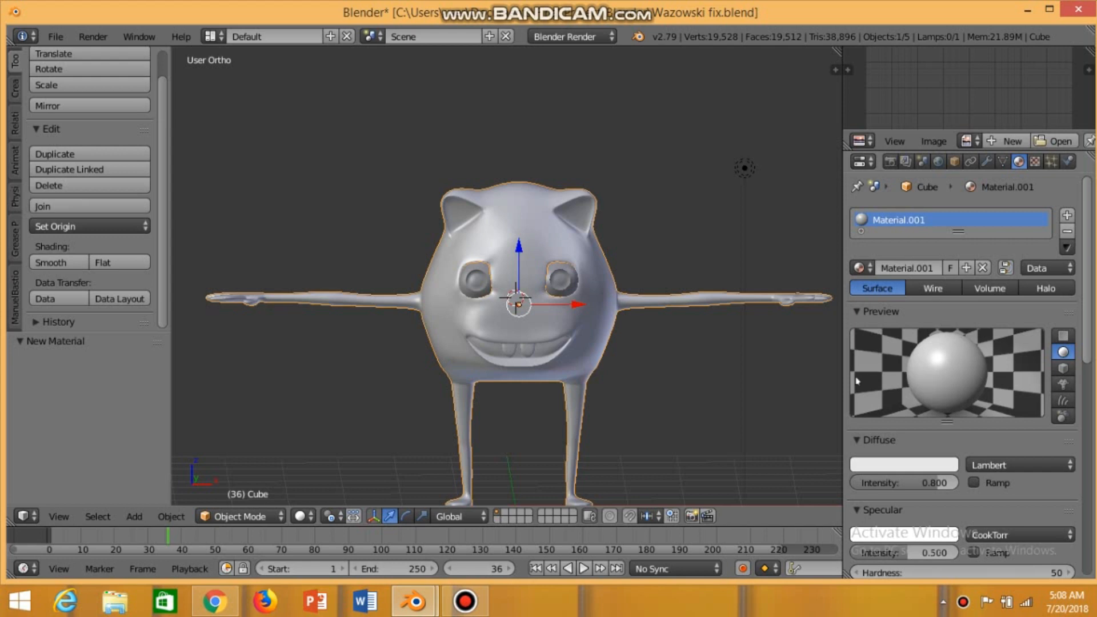
{"action": "left_click", "coordinate": [887, 465]}
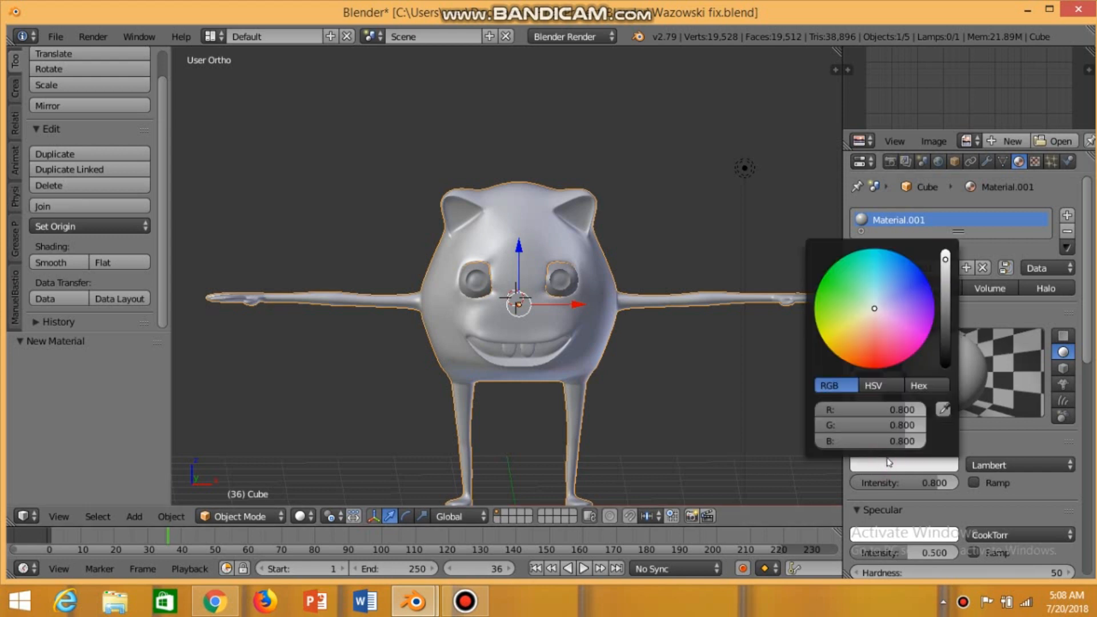
{"action": "left_click", "coordinate": [859, 322]}
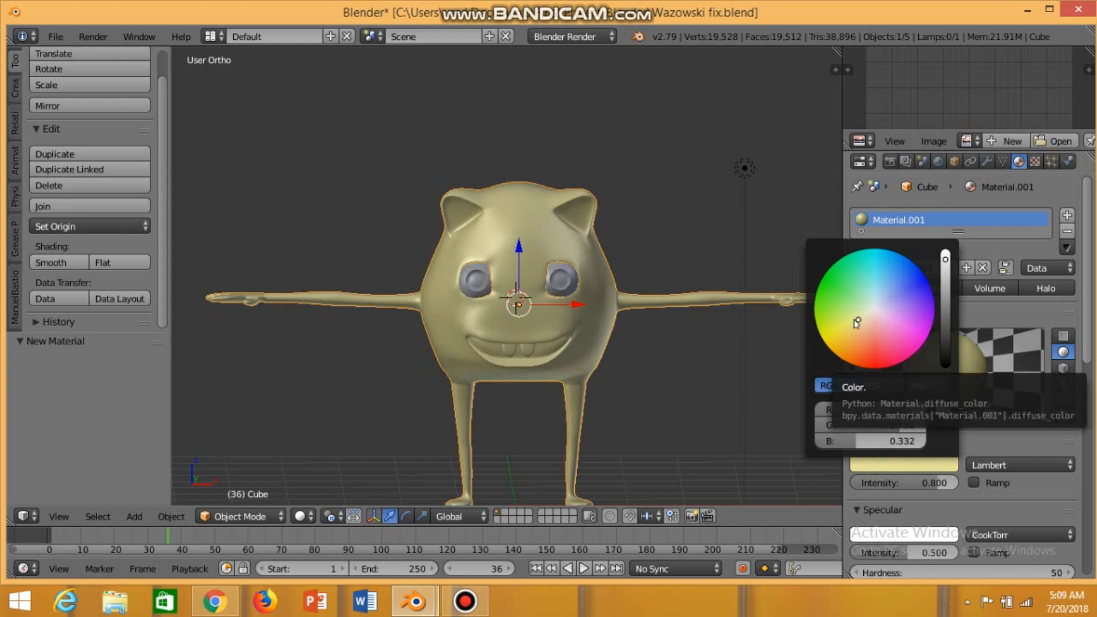
{"action": "left_click", "coordinate": [853, 323]}
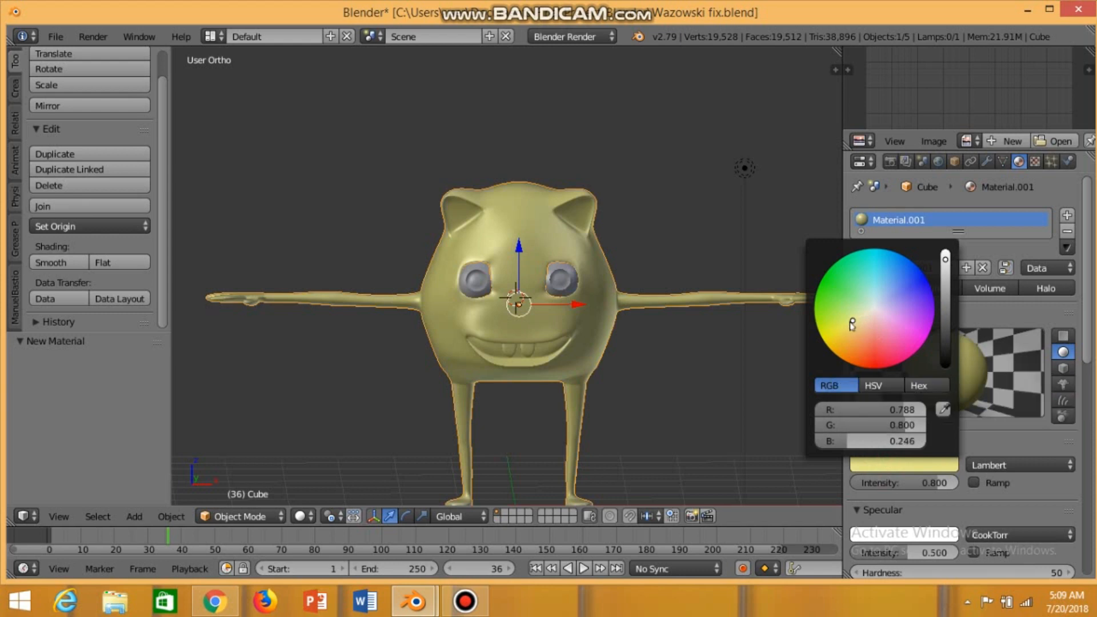
Step: Enter Edit Mode on the body and select the two inner faces of the ear on the unmirrored half
{"action": "mouse_move", "coordinate": [644, 369]}
{"action": "middle_mouse_down"}
{"action": "mouse_move", "coordinate": [448, 361]}
{"action": "mouse_move", "coordinate": [600, 367]}
{"action": "mouse_move", "coordinate": [539, 369]}
{"action": "mouse_move", "coordinate": [643, 359]}
{"action": "mouse_move", "coordinate": [633, 379]}
{"action": "mouse_move", "coordinate": [651, 385]}
{"action": "mouse_move", "coordinate": [646, 393]}
{"action": "middle_mouse_up"}
{"action": "scroll", "coordinate": [608, 363], "scroll_direction": "up", "scroll_amount": 1}
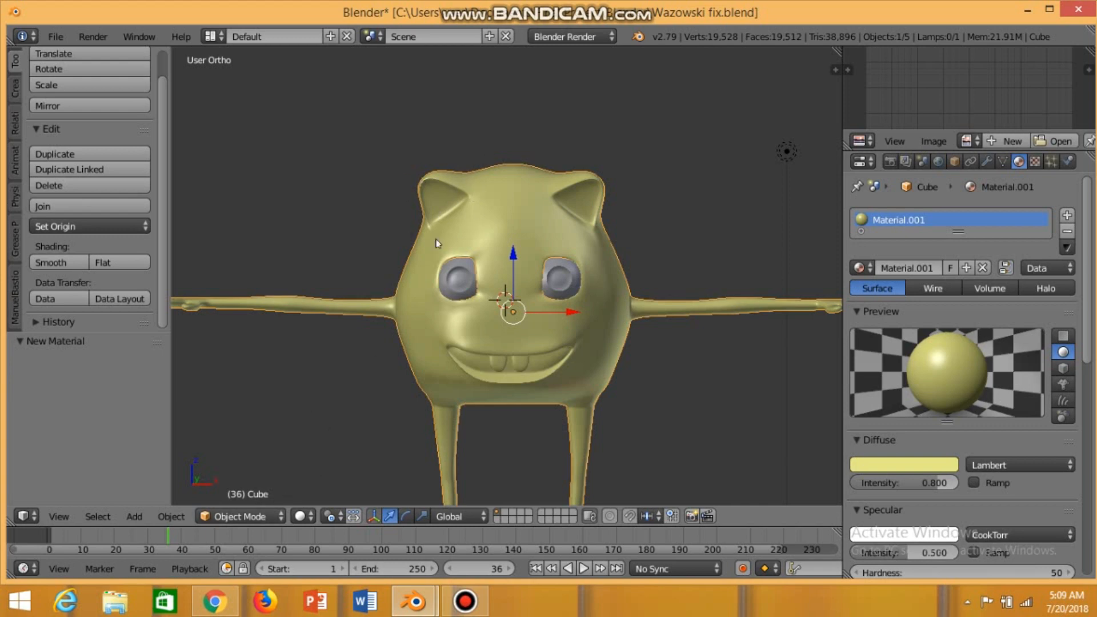
{"action": "left_click", "coordinate": [252, 517]}
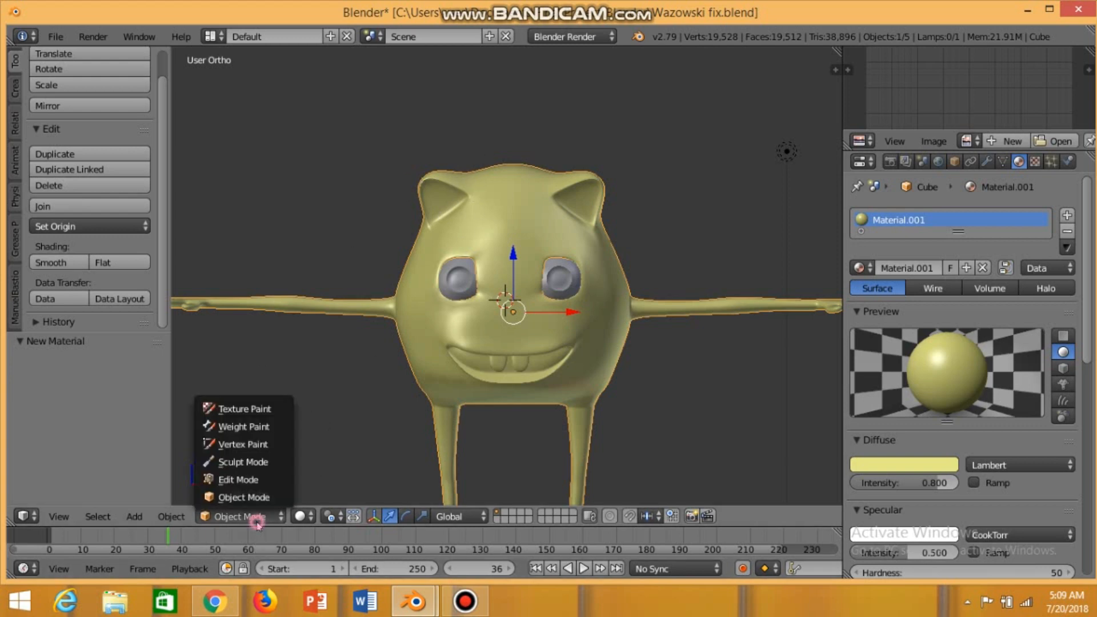
{"action": "left_click", "coordinate": [255, 485]}
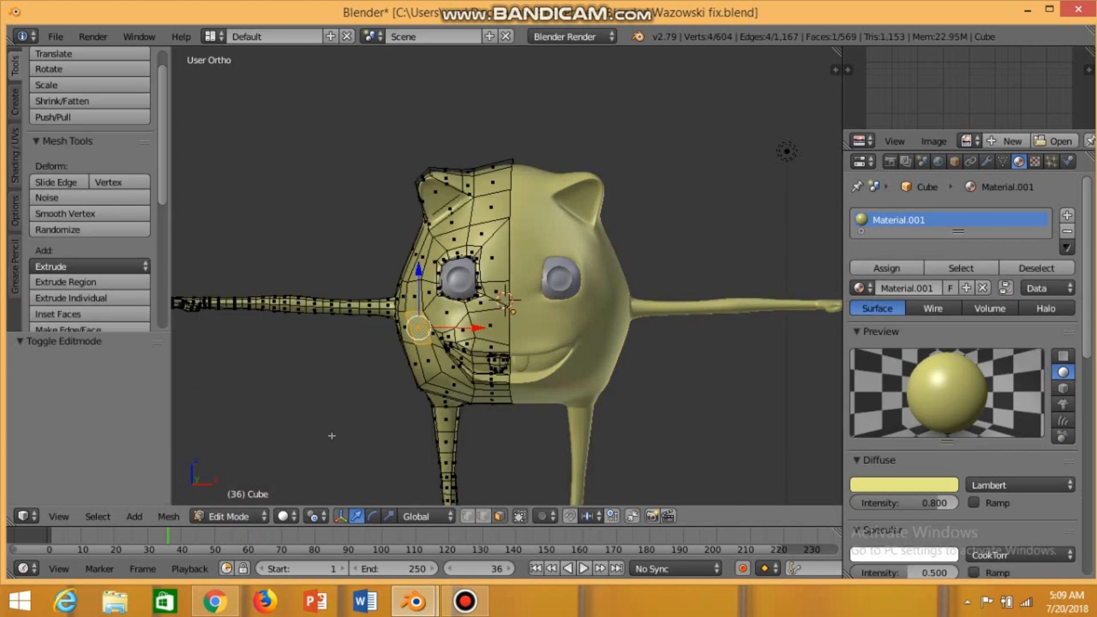
{"action": "scroll", "coordinate": [332, 435], "scroll_direction": "up", "scroll_amount": 2}
{"action": "middle_click_drag", "start_coordinate": [342, 419], "coordinate": [384, 426], "text": "shift"}
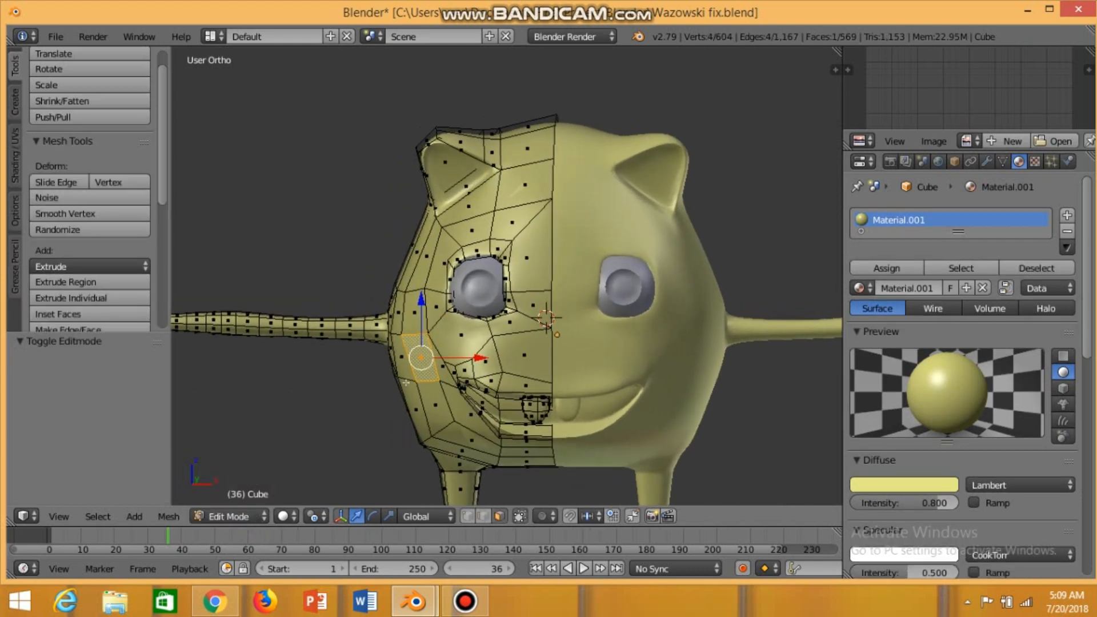
{"action": "right_click", "coordinate": [435, 171]}
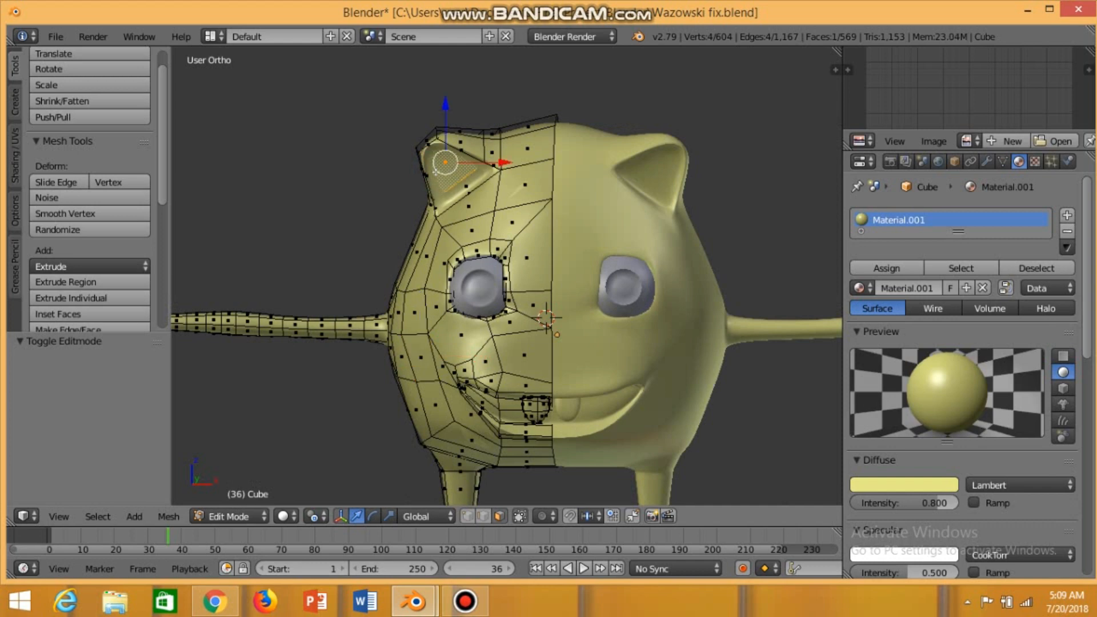
{"action": "right_click", "coordinate": [461, 186], "text": "shift"}
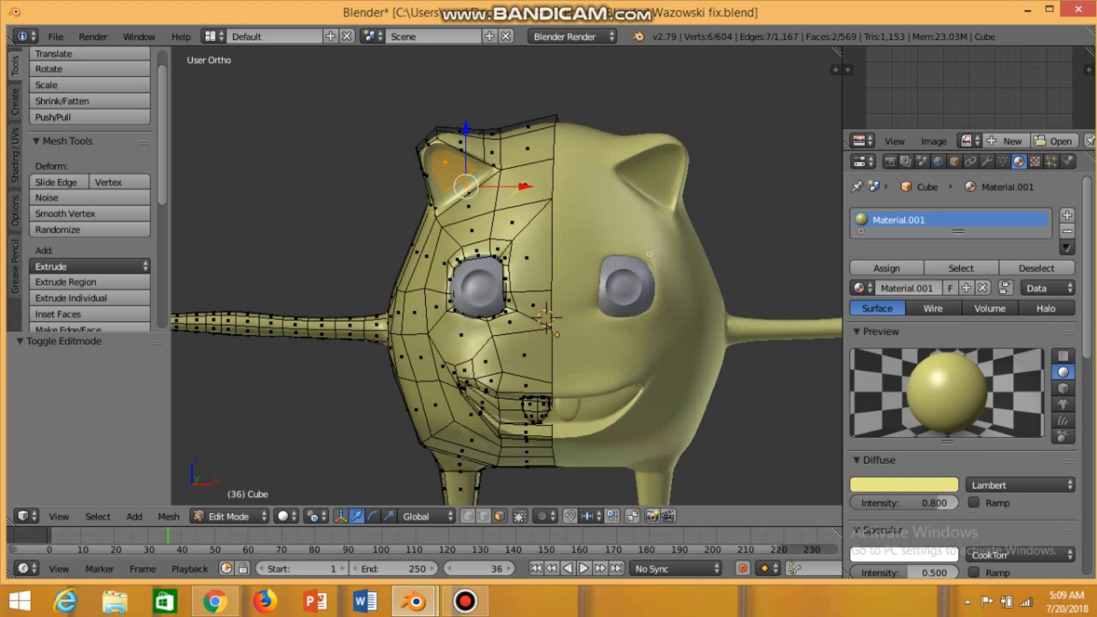
Step: Add a second material to the body with a pink diffuse colour (R 0.800, G 0.340, B 0.771)
{"action": "left_click", "coordinate": [1066, 215]}
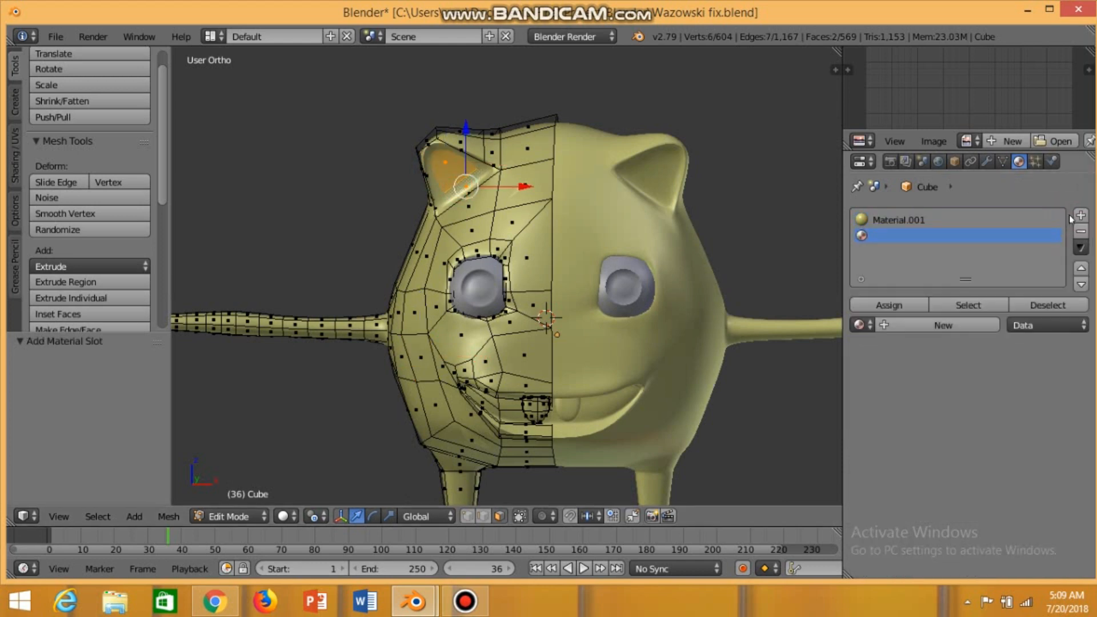
{"action": "left_click", "coordinate": [915, 326]}
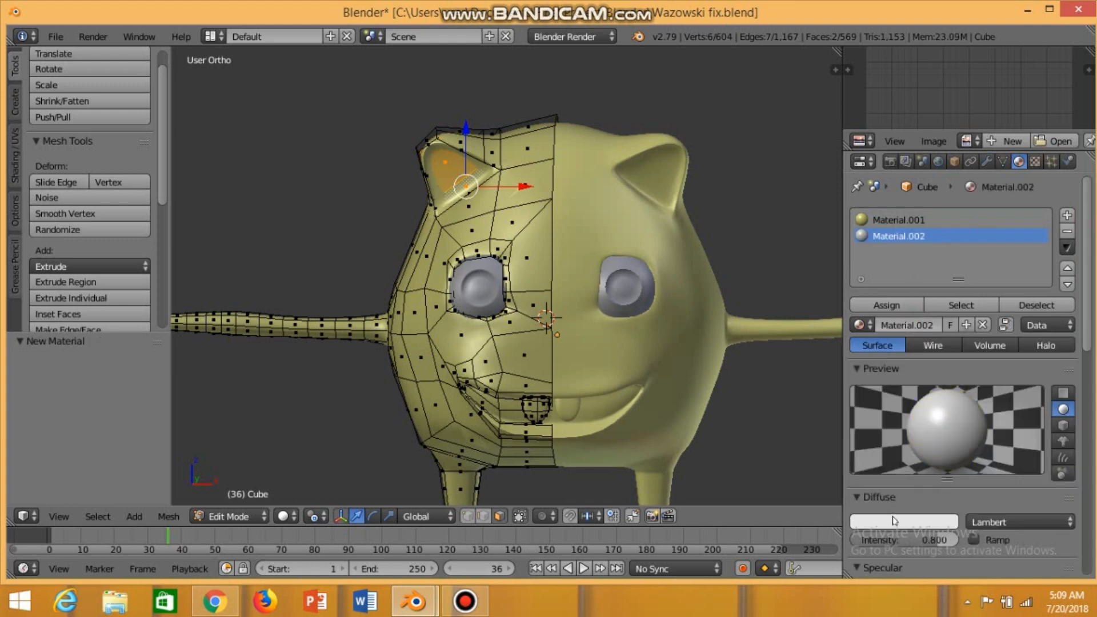
{"action": "left_click", "coordinate": [895, 521]}
{"action": "left_click_drag", "start_coordinate": [893, 385], "coordinate": [890, 375]}
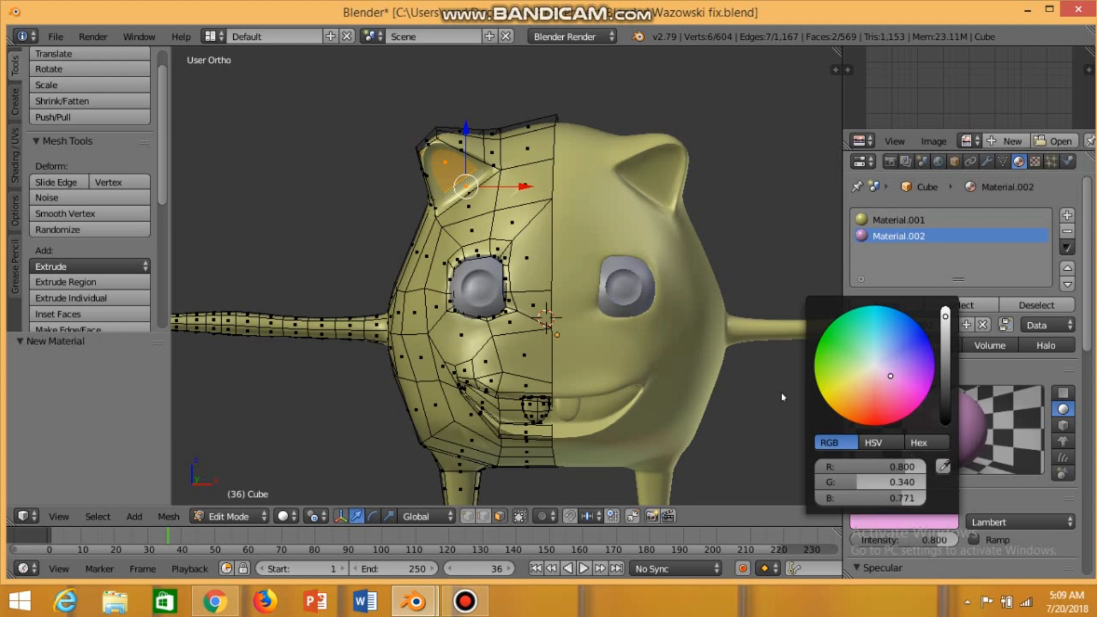
Step: Assign the pink material to the selected inner-ear faces and return to Object Mode
{"action": "left_click", "coordinate": [887, 306]}
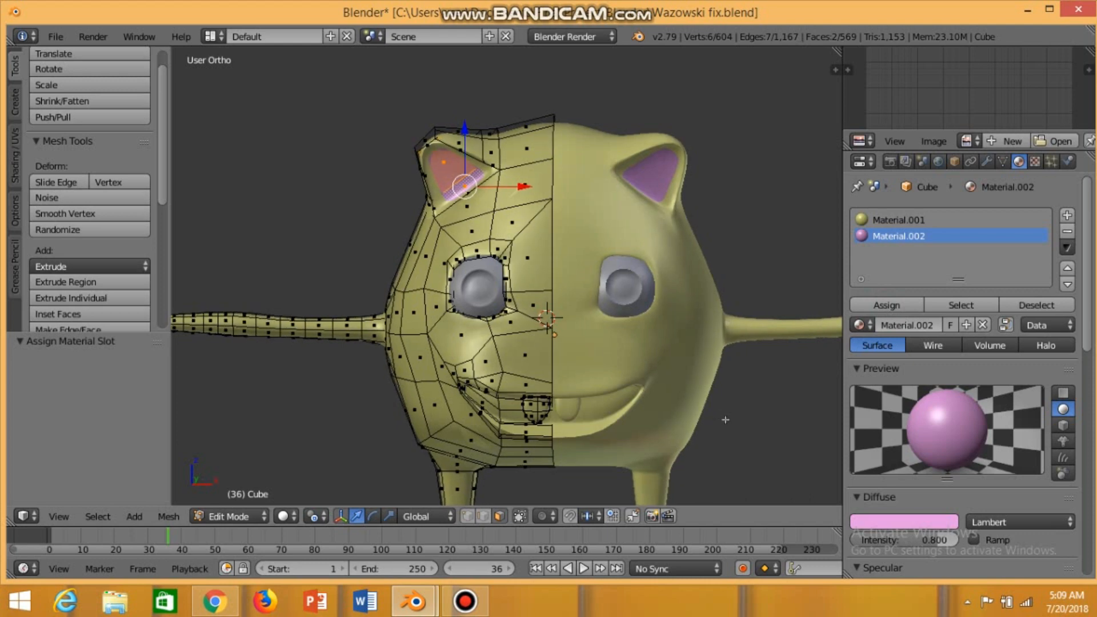
{"action": "scroll", "coordinate": [722, 420], "scroll_direction": "down", "scroll_amount": 2}
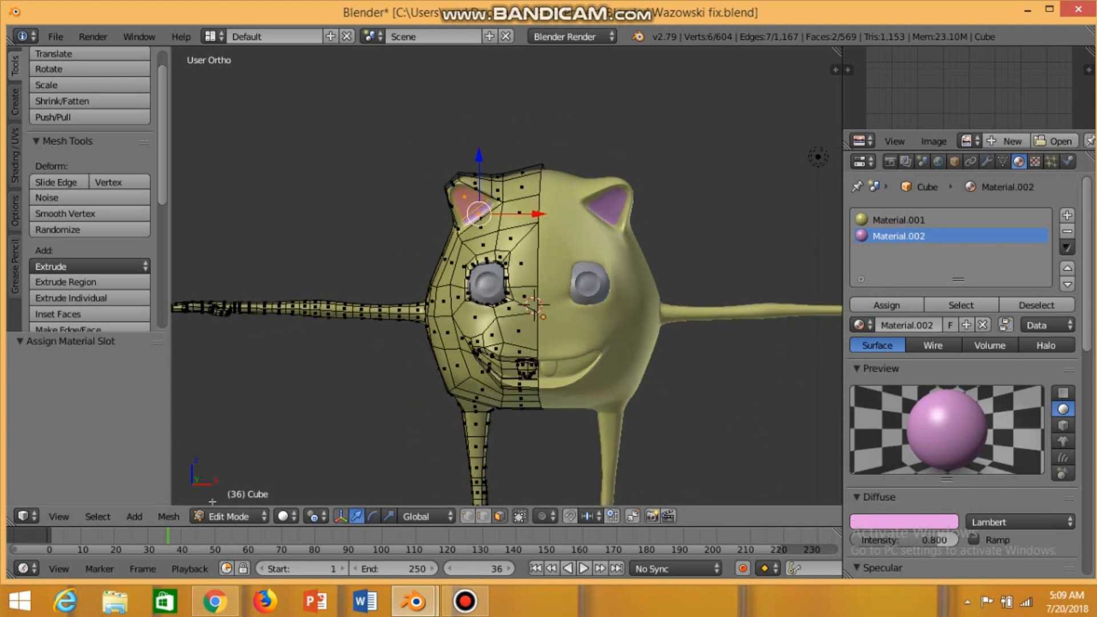
{"action": "left_click", "coordinate": [227, 516]}
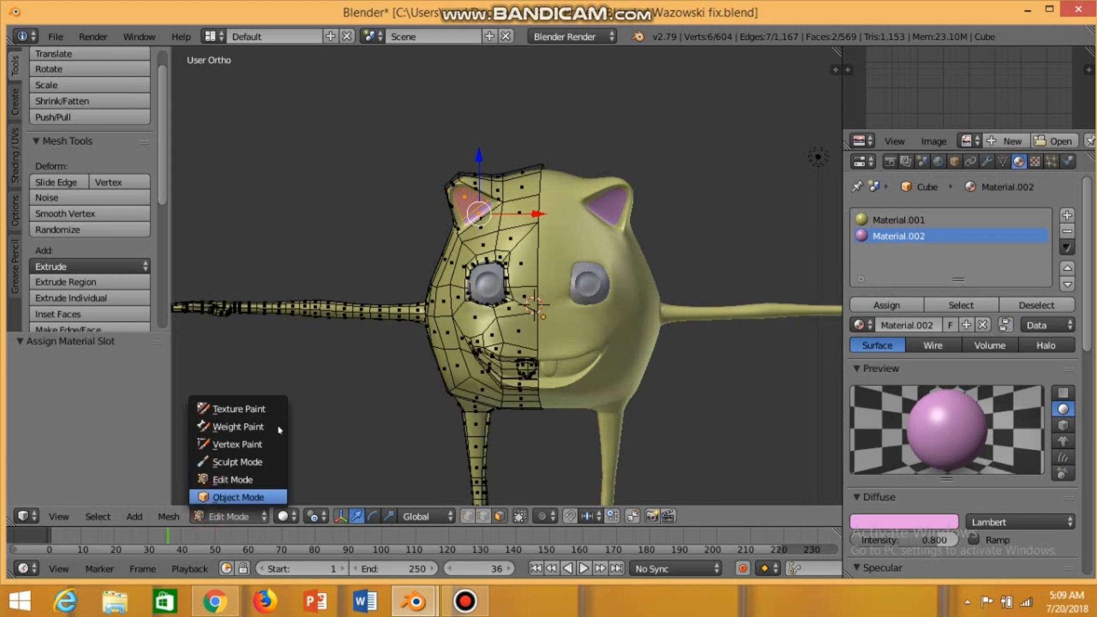
{"action": "key", "text": "Tab"}
{"action": "mouse_move", "coordinate": [293, 421]}
{"action": "middle_mouse_down"}
{"action": "mouse_move", "coordinate": [372, 421]}
{"action": "mouse_move", "coordinate": [304, 417]}
{"action": "middle_mouse_up"}
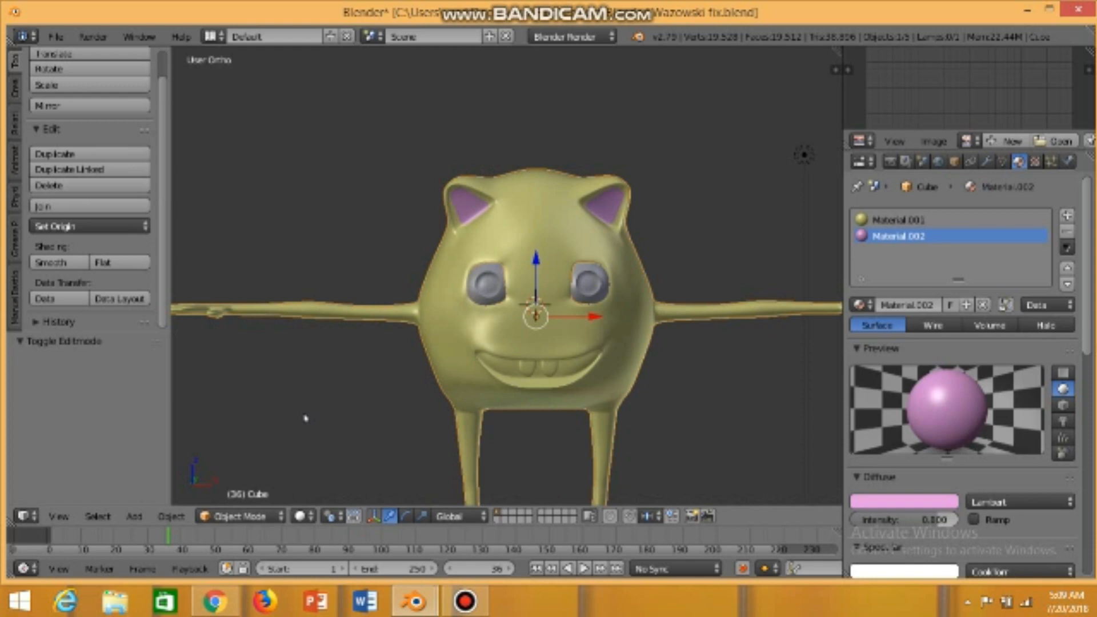
Step: Give the eye on the viewer's left a new material with a pure white diffuse colour (RGB 1.000)
{"action": "scroll", "coordinate": [305, 418], "scroll_direction": "up", "scroll_amount": 1}
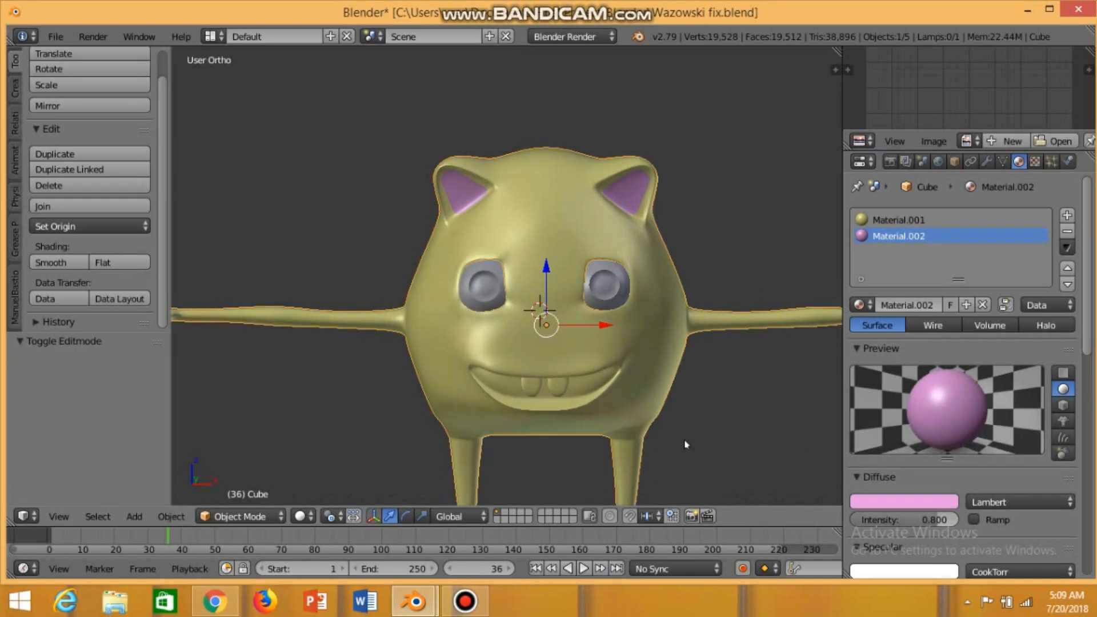
{"action": "right_click", "coordinate": [481, 289]}
{"action": "left_click", "coordinate": [1080, 216]}
{"action": "left_click", "coordinate": [919, 269]}
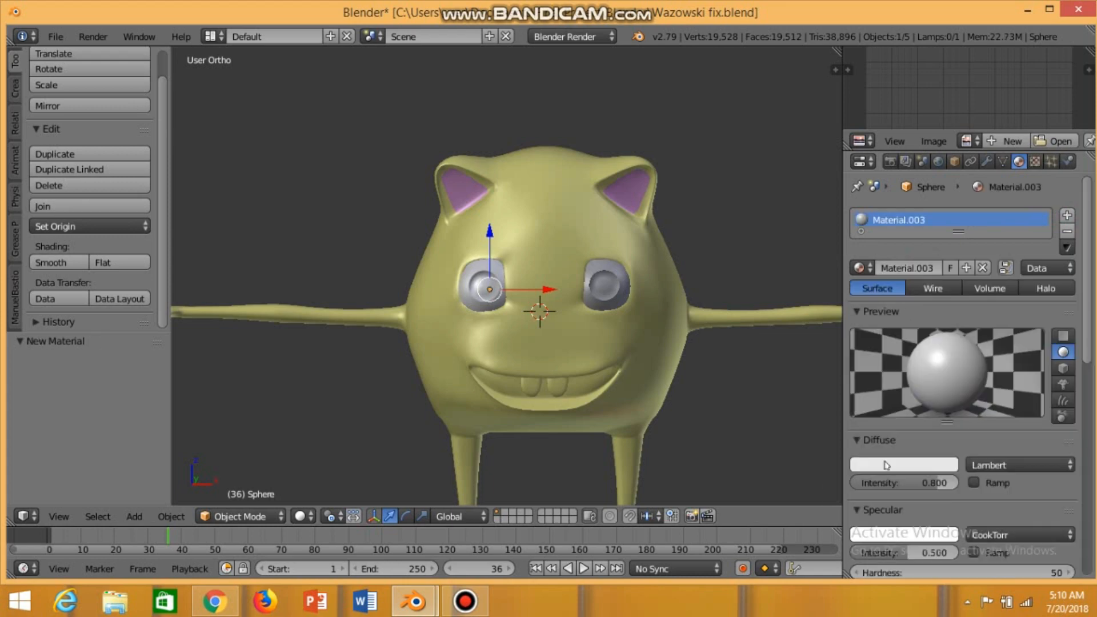
{"action": "left_click", "coordinate": [885, 464]}
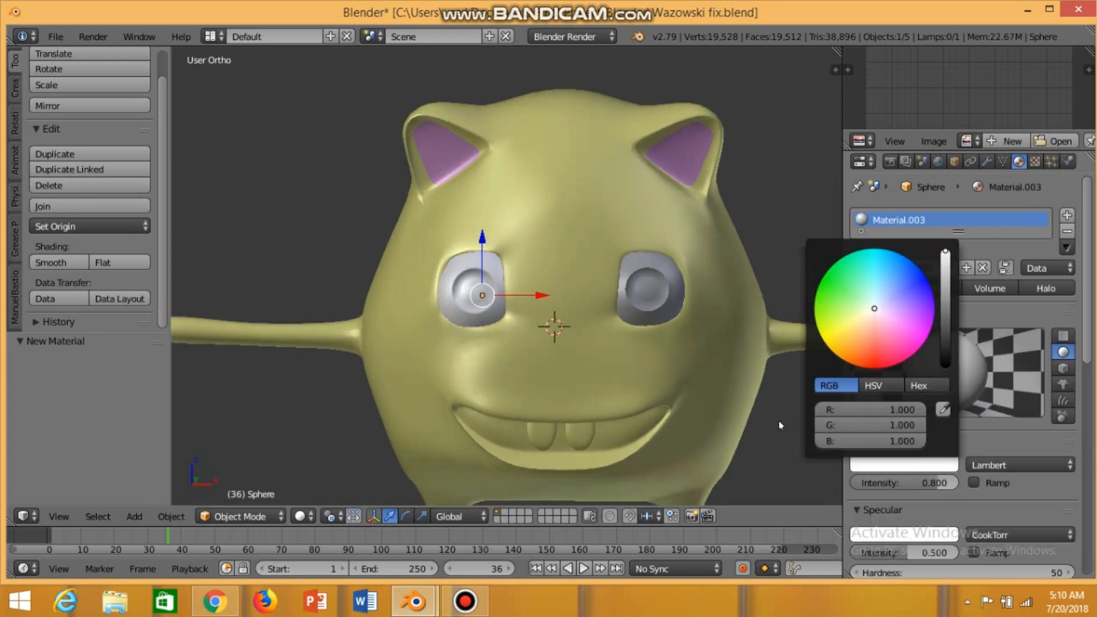
Step: Give the eye on the viewer's right a new material with a white diffuse colour
{"action": "right_click", "coordinate": [644, 292]}
{"action": "left_click", "coordinate": [1080, 215]}
{"action": "left_click", "coordinate": [904, 268]}
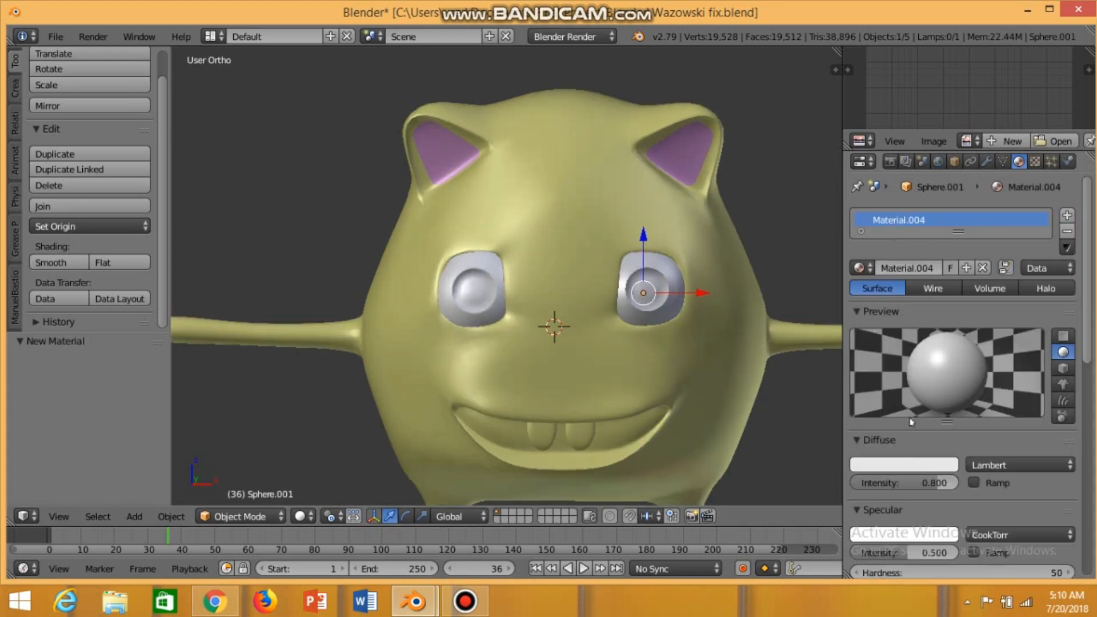
{"action": "left_click", "coordinate": [910, 464]}
{"action": "left_click_drag", "start_coordinate": [945, 255], "coordinate": [945, 242]}
{"action": "scroll", "coordinate": [752, 417], "scroll_direction": "down", "scroll_amount": 2}
{"action": "scroll", "coordinate": [719, 416], "scroll_direction": "up", "scroll_amount": 3}
Step: In Edit Mode, assign a second, near-black material (RGB 0.010) to the selected pupil faces of this eye, and return to Object Mode
{"action": "left_click", "coordinate": [233, 518]}
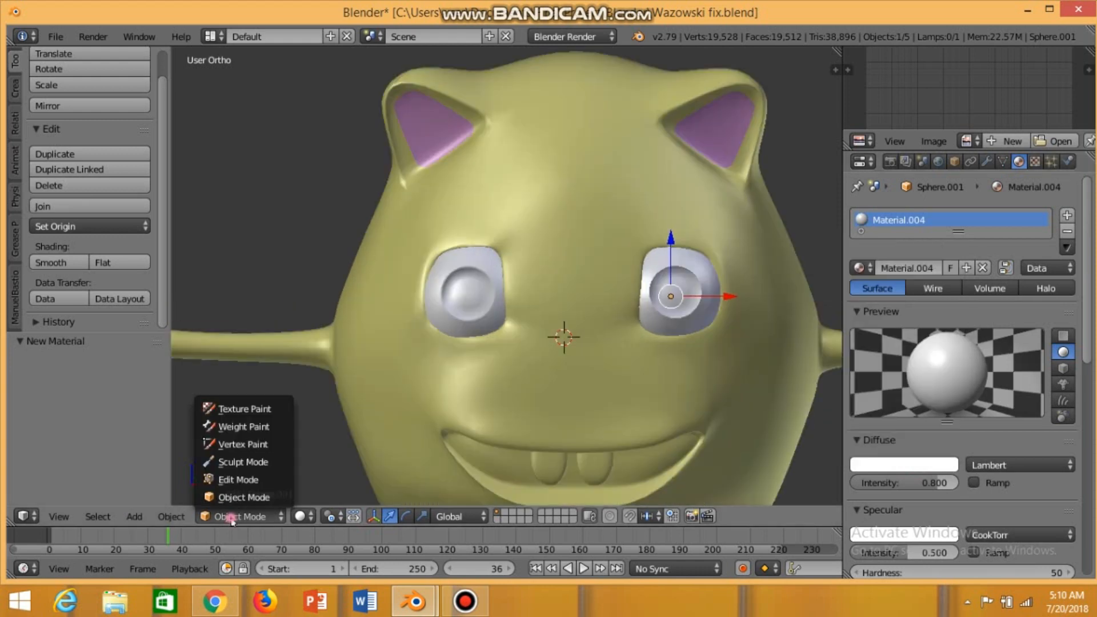
{"action": "left_click", "coordinate": [233, 479]}
{"action": "scroll", "coordinate": [603, 403], "scroll_direction": "down", "scroll_amount": 1}
{"action": "left_click", "coordinate": [1066, 215]}
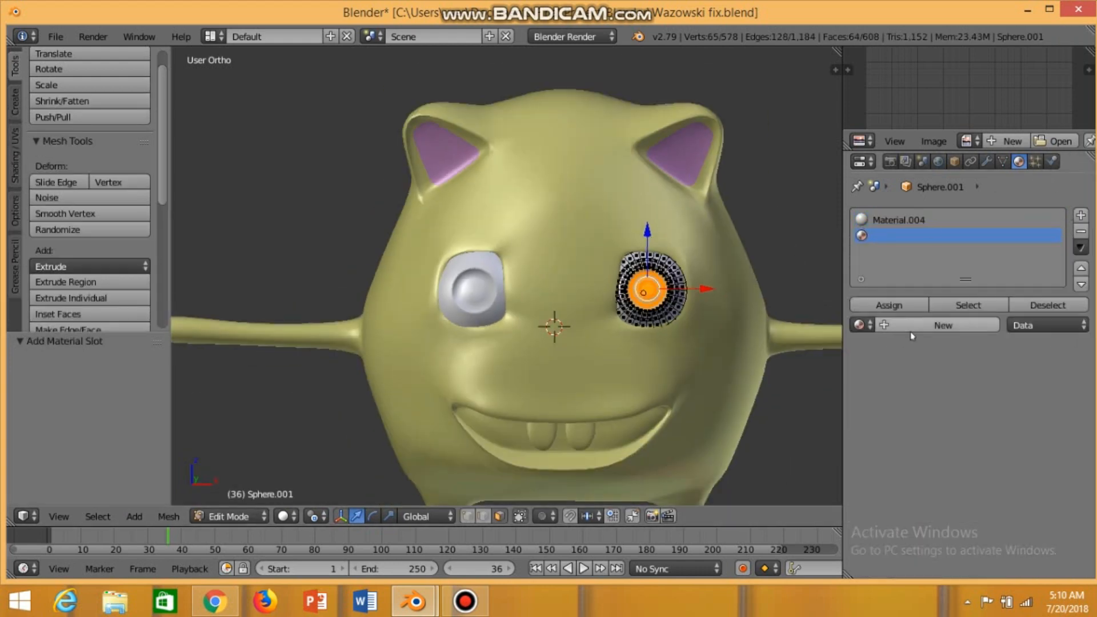
{"action": "left_click", "coordinate": [931, 320]}
{"action": "left_click", "coordinate": [904, 522]}
{"action": "left_click_drag", "start_coordinate": [945, 331], "coordinate": [945, 420]}
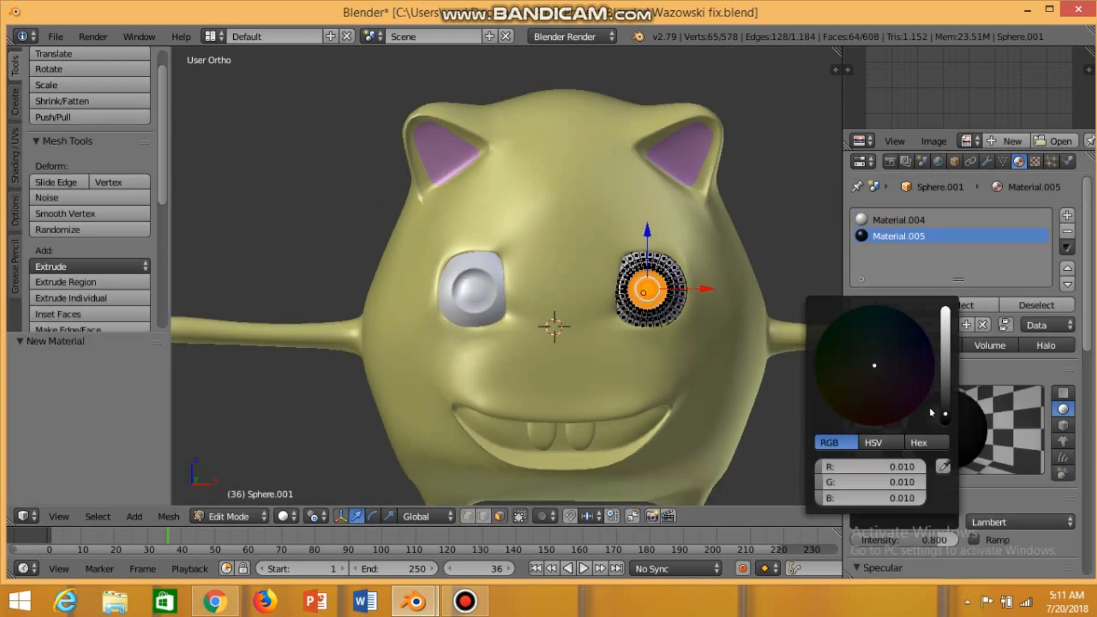
{"action": "left_click", "coordinate": [877, 306]}
{"action": "key", "text": "Tab"}
Step: Assign a second, near-black material to the pupil faces of the viewer's left eye in Edit Mode, and return to Object Mode
{"action": "right_click", "coordinate": [479, 300]}
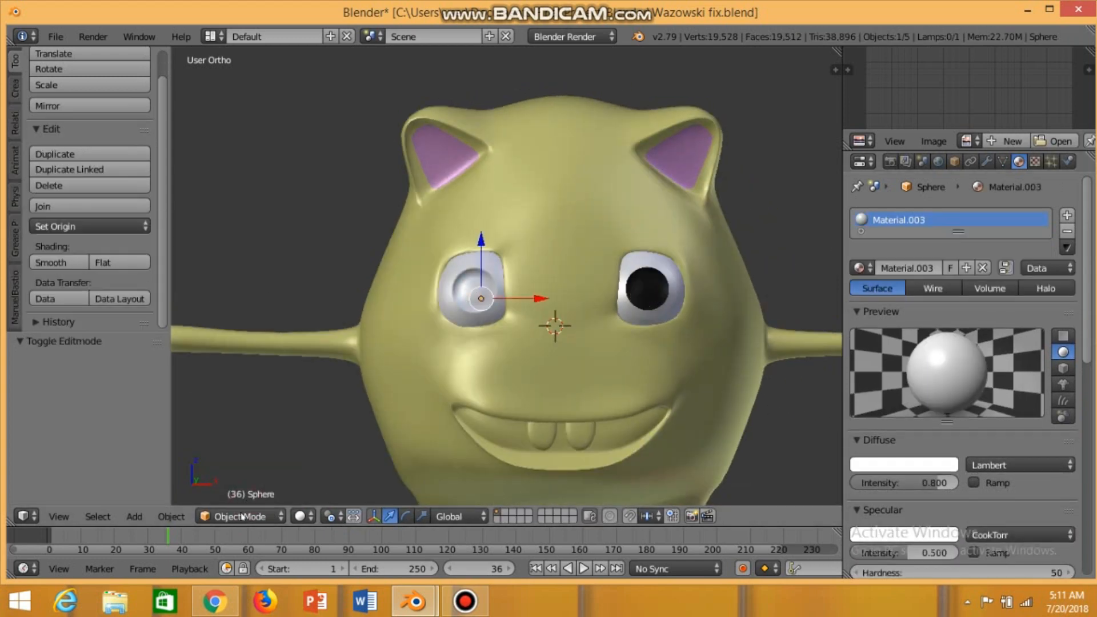
{"action": "key", "text": "Tab"}
{"action": "left_click", "coordinate": [1080, 215]}
{"action": "left_click", "coordinate": [926, 325]}
{"action": "left_click", "coordinate": [904, 522]}
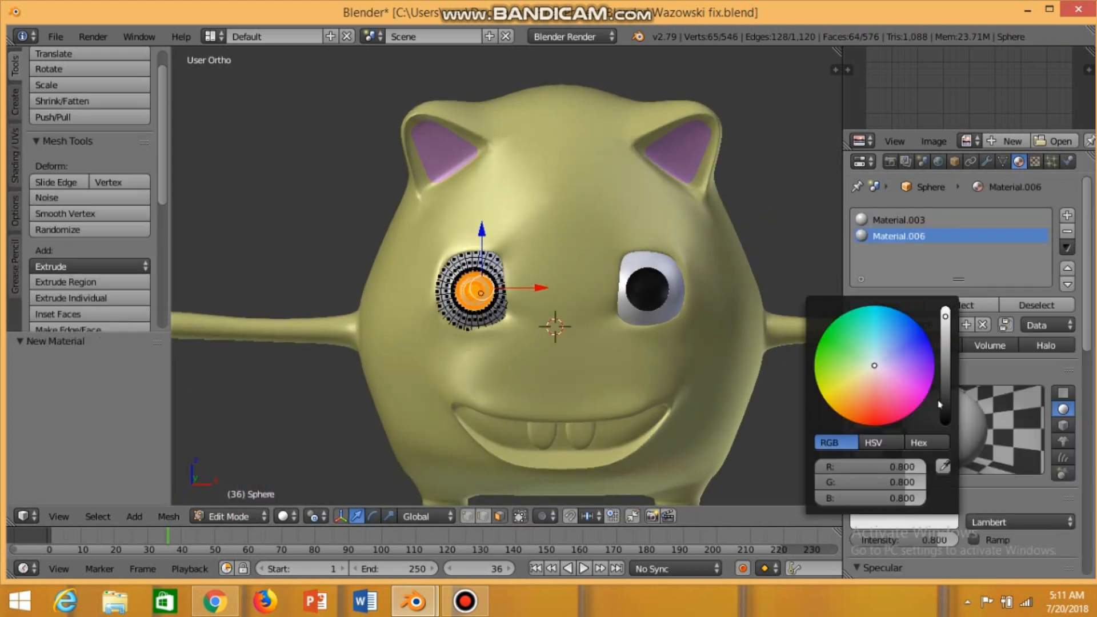
{"action": "left_click_drag", "start_coordinate": [945, 313], "coordinate": [945, 401]}
{"action": "left_click", "coordinate": [878, 305]}
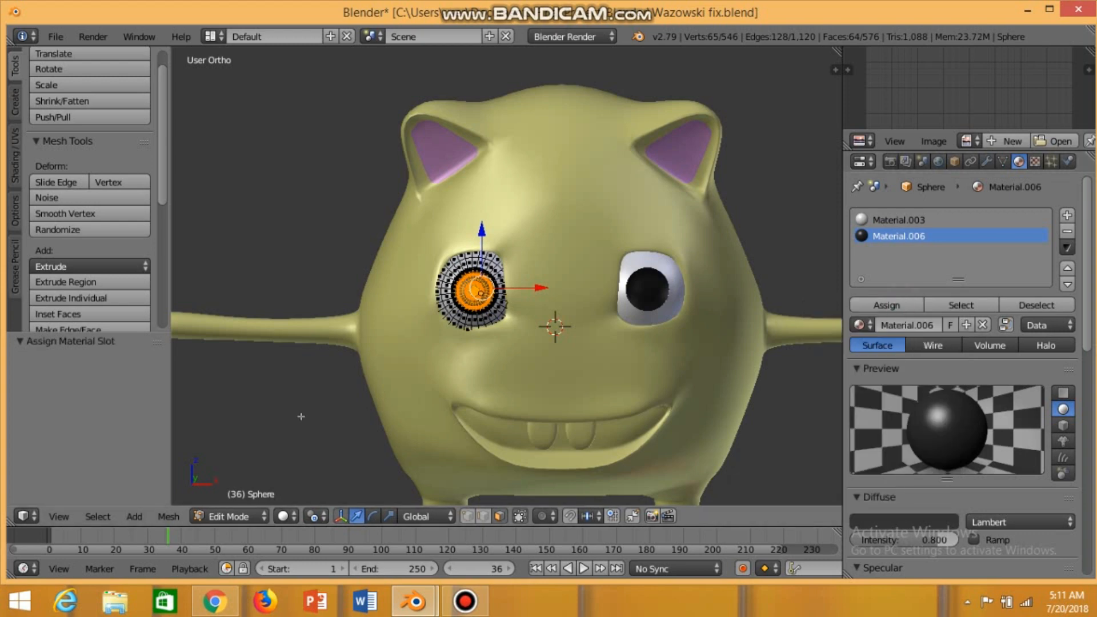
{"action": "key", "text": "Tab"}
Step: Enter Edit Mode on the body and select all linked faces of the front tooth
{"action": "scroll", "coordinate": [753, 408], "scroll_direction": "down", "scroll_amount": 2}
{"action": "right_click", "coordinate": [663, 397]}
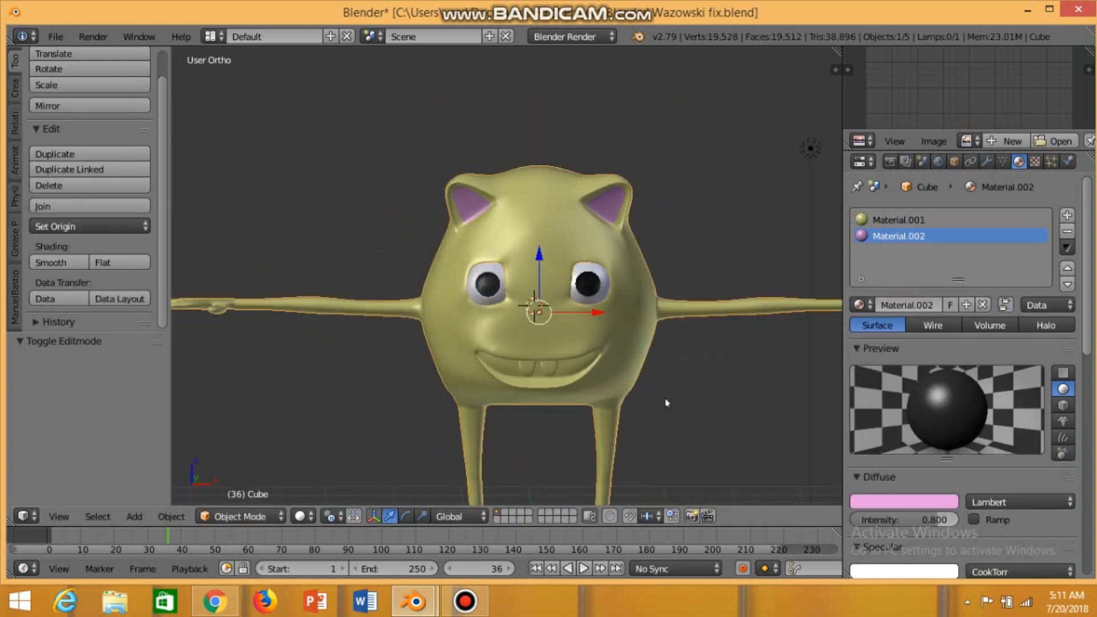
{"action": "scroll", "coordinate": [686, 411], "scroll_direction": "up", "scroll_amount": 2}
{"action": "left_click", "coordinate": [240, 516]}
{"action": "left_click", "coordinate": [246, 480]}
{"action": "scroll", "coordinate": [698, 464], "scroll_direction": "up", "scroll_amount": 2}
{"action": "right_click", "coordinate": [546, 458]}
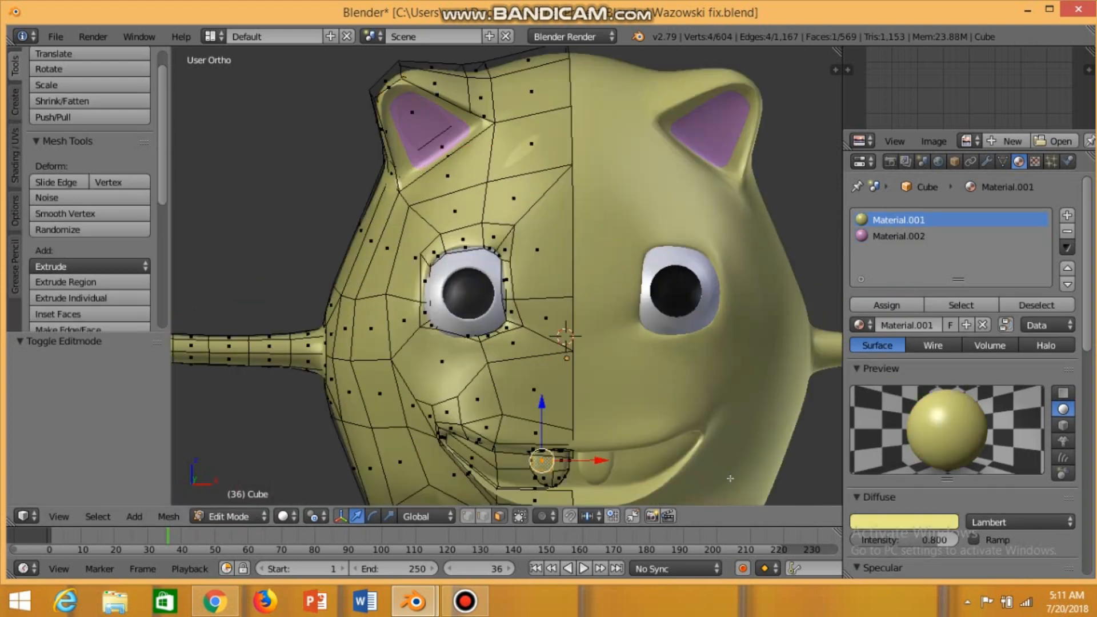
{"action": "middle_click_drag", "start_coordinate": [547, 458], "coordinate": [538, 391], "text": "shift"}
{"action": "key", "text": "ctrl+l"}
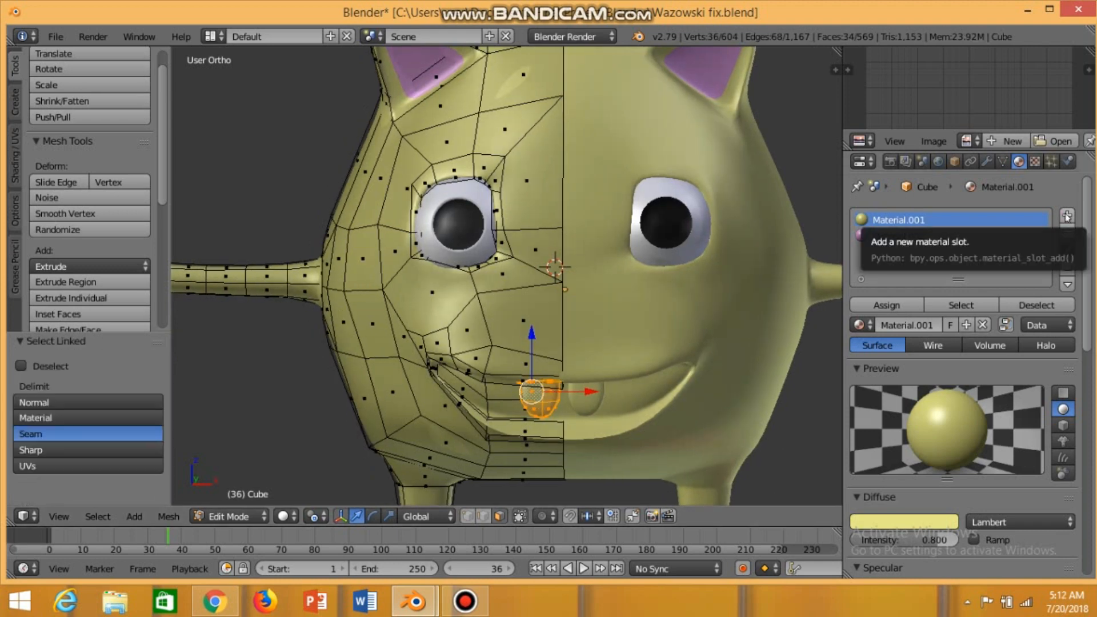
Step: Add a third material with a pale pinkish-white diffuse colour, assign it to the tooth, and return to Object Mode
{"action": "left_click", "coordinate": [1067, 215]}
{"action": "left_click", "coordinate": [909, 325]}
{"action": "left_click", "coordinate": [896, 519]}
{"action": "left_click", "coordinate": [876, 367]}
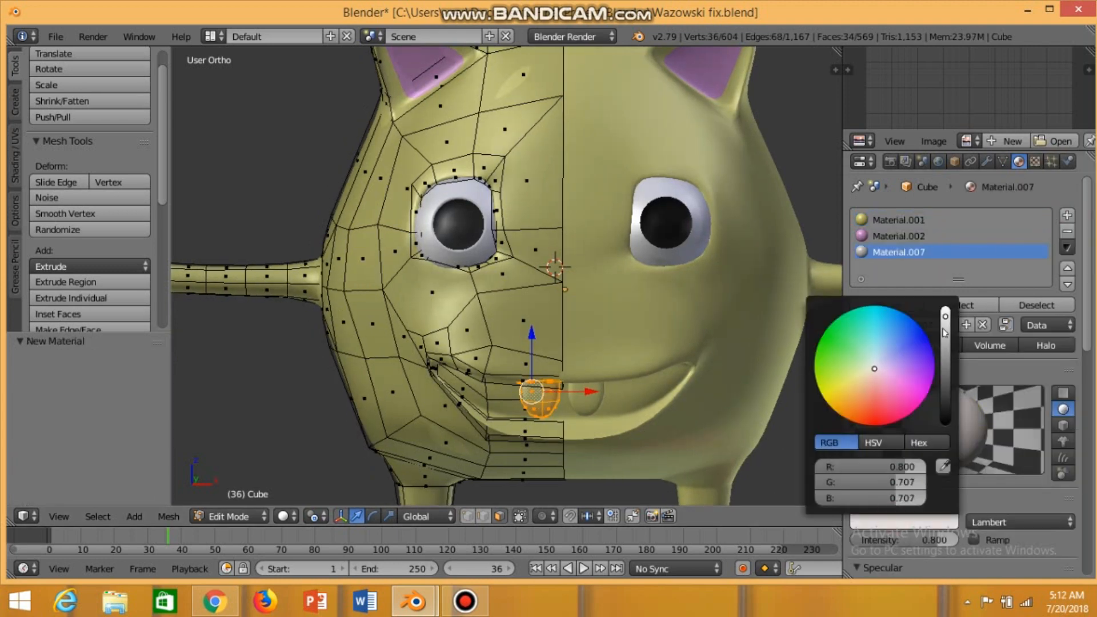
{"action": "scroll", "coordinate": [858, 355], "scroll_direction": "up", "scroll_amount": 4}
{"action": "left_click", "coordinate": [913, 305]}
{"action": "left_click", "coordinate": [228, 516]}
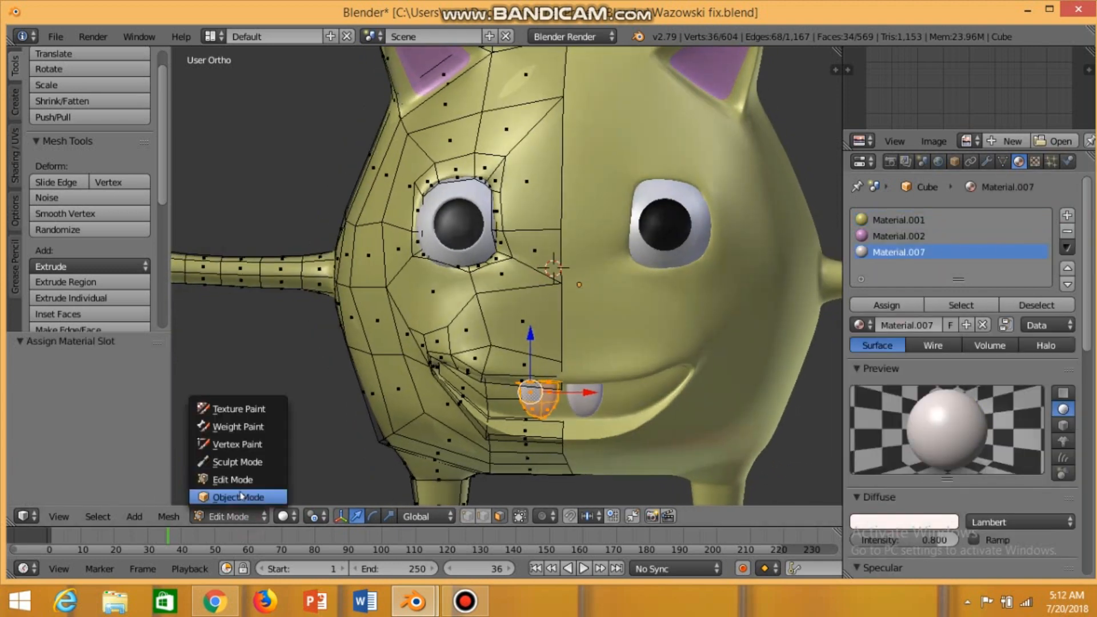
{"action": "left_click", "coordinate": [231, 497]}
Step: Enter Edit Mode on the body and select the inner mouth faces from the upper lip to the lower lip and mouth corner
{"action": "scroll", "coordinate": [630, 447], "scroll_direction": "down", "scroll_amount": 6}
{"action": "scroll", "coordinate": [537, 425], "scroll_direction": "up", "scroll_amount": 5}
{"action": "left_click", "coordinate": [240, 516]}
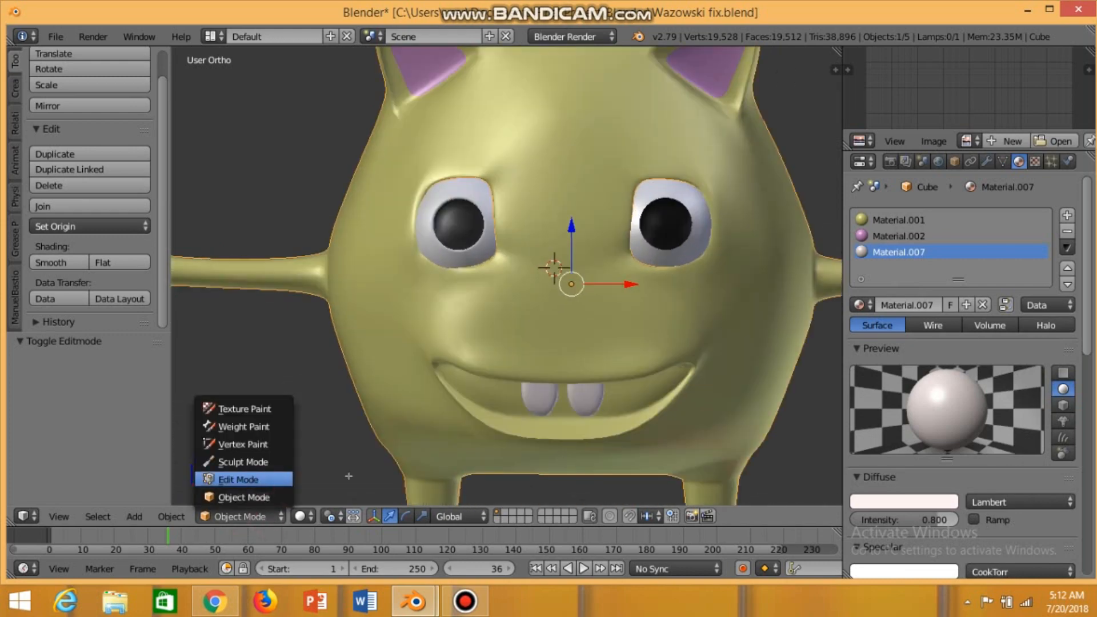
{"action": "left_click", "coordinate": [234, 480]}
{"action": "scroll", "coordinate": [460, 391], "scroll_direction": "up", "scroll_amount": 2}
{"action": "right_click", "coordinate": [460, 394], "text": "shift"}
{"action": "right_click", "coordinate": [498, 424], "text": "shift"}
{"action": "right_click", "coordinate": [496, 440], "text": "shift"}
{"action": "right_click", "coordinate": [496, 453], "text": "shift"}
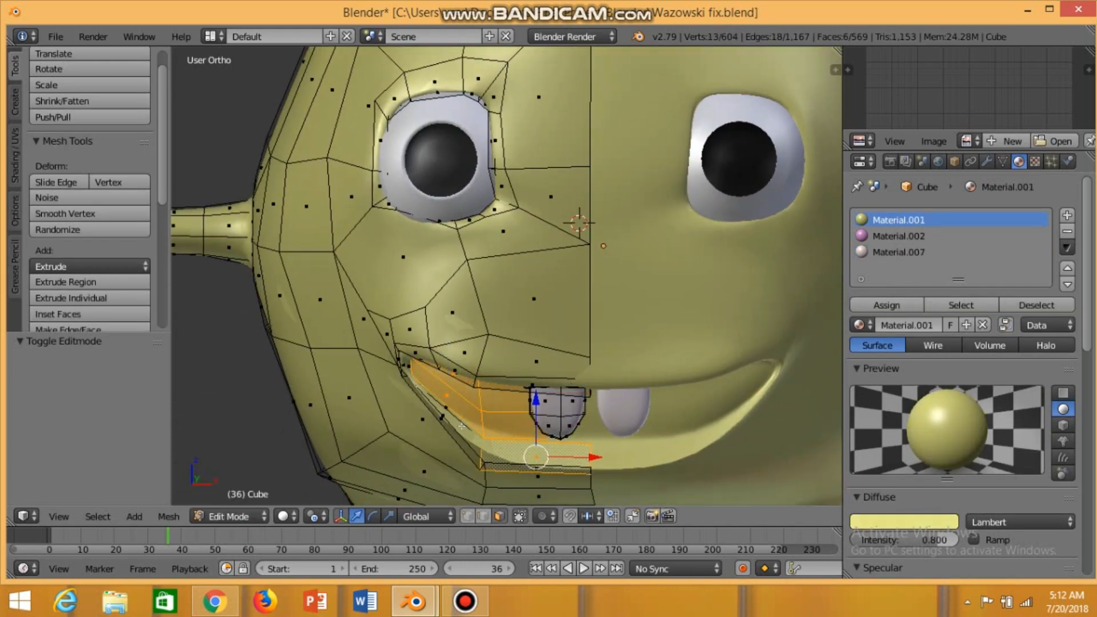
{"action": "right_click", "coordinate": [473, 445], "text": "shift"}
{"action": "right_click", "coordinate": [459, 417], "text": "shift"}
{"action": "right_click", "coordinate": [409, 370], "text": "shift"}
{"action": "right_click", "coordinate": [402, 368], "text": "shift"}
{"action": "right_click", "coordinate": [403, 368], "text": "shift"}
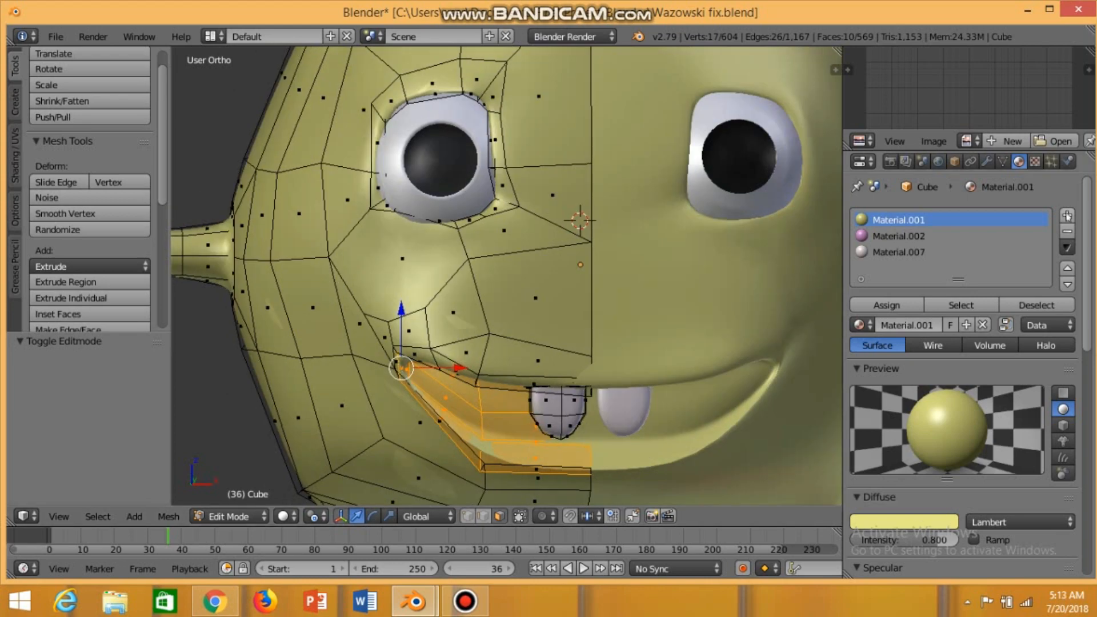
Step: Add a fourth material with a bright red diffuse colour and assign it to the selected mouth faces
{"action": "left_click", "coordinate": [1067, 216]}
{"action": "left_click", "coordinate": [907, 325]}
{"action": "left_click", "coordinate": [916, 524]}
{"action": "left_click", "coordinate": [880, 410]}
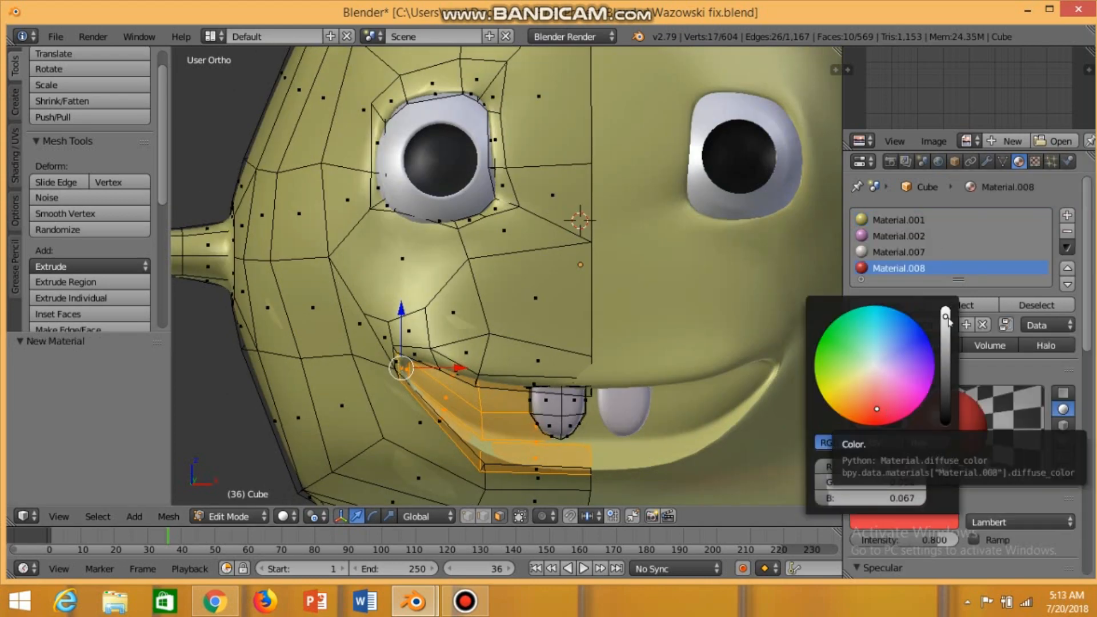
{"action": "left_click", "coordinate": [879, 416]}
{"action": "left_click", "coordinate": [899, 312]}
Step: Add the missed face under the upper lip near the mouth corner to the selection and assign it the red material
{"action": "middle_click_drag", "start_coordinate": [749, 411], "coordinate": [806, 363]}
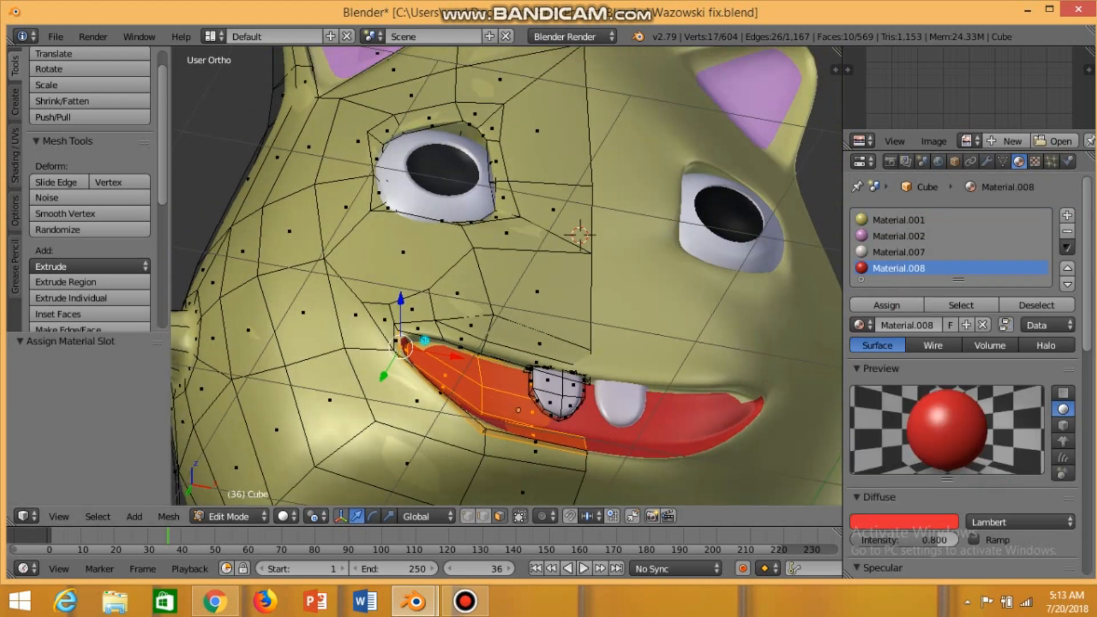
{"action": "right_click", "coordinate": [431, 348], "text": "shift"}
{"action": "middle_click_drag", "start_coordinate": [797, 443], "coordinate": [797, 400]}
{"action": "left_click", "coordinate": [899, 269]}
{"action": "left_click", "coordinate": [886, 306]}
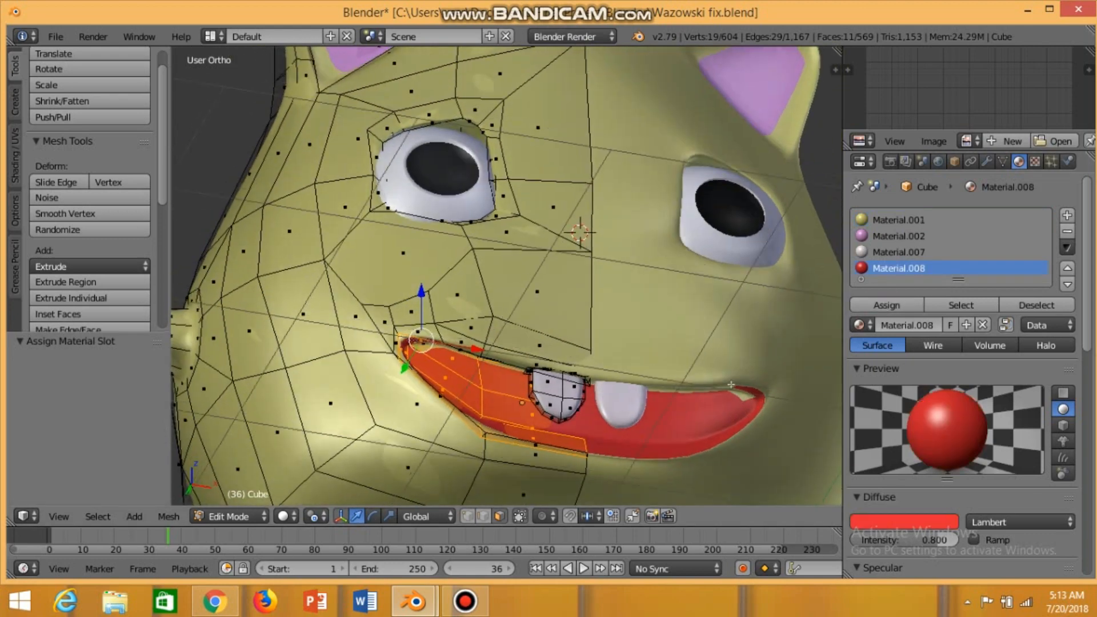
Step: Select the remaining inner faces under the upper lip, assign them the red material, and return to Object Mode
{"action": "right_click", "coordinate": [424, 346], "text": "shift"}
{"action": "right_click", "coordinate": [431, 364], "text": "shift"}
{"action": "right_click", "coordinate": [460, 349], "text": "shift"}
{"action": "middle_click_drag", "start_coordinate": [480, 380], "coordinate": [486, 336]}
{"action": "right_click", "coordinate": [495, 334], "text": "shift"}
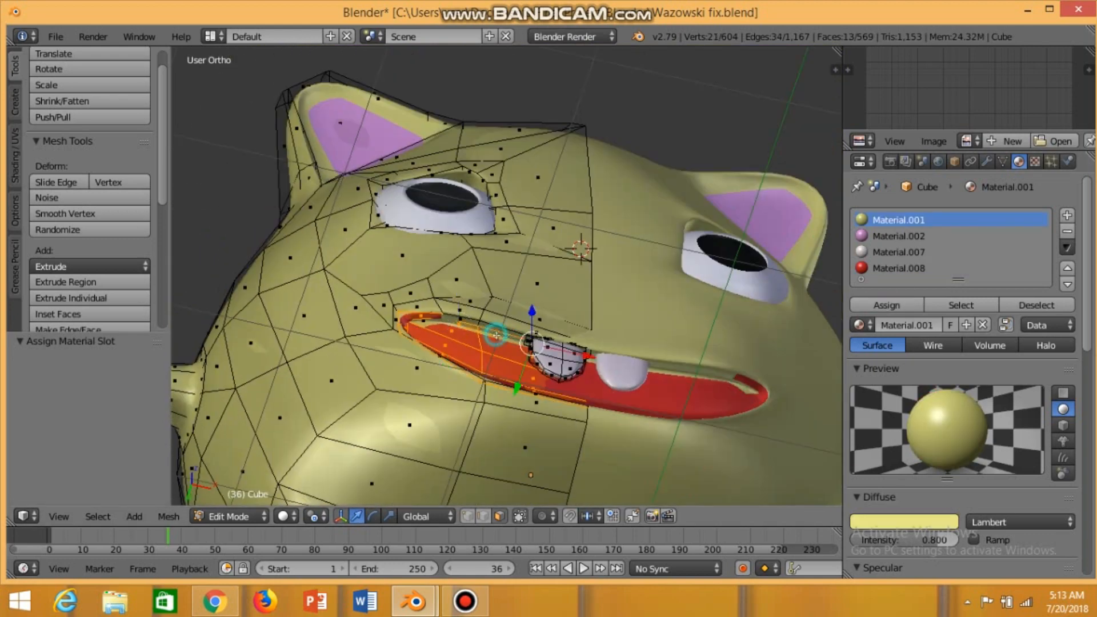
{"action": "right_click", "coordinate": [491, 331], "text": "shift"}
{"action": "right_click", "coordinate": [488, 329], "text": "shift"}
{"action": "middle_click_drag", "start_coordinate": [573, 428], "coordinate": [534, 479]}
{"action": "left_click", "coordinate": [927, 268]}
{"action": "left_click", "coordinate": [886, 306]}
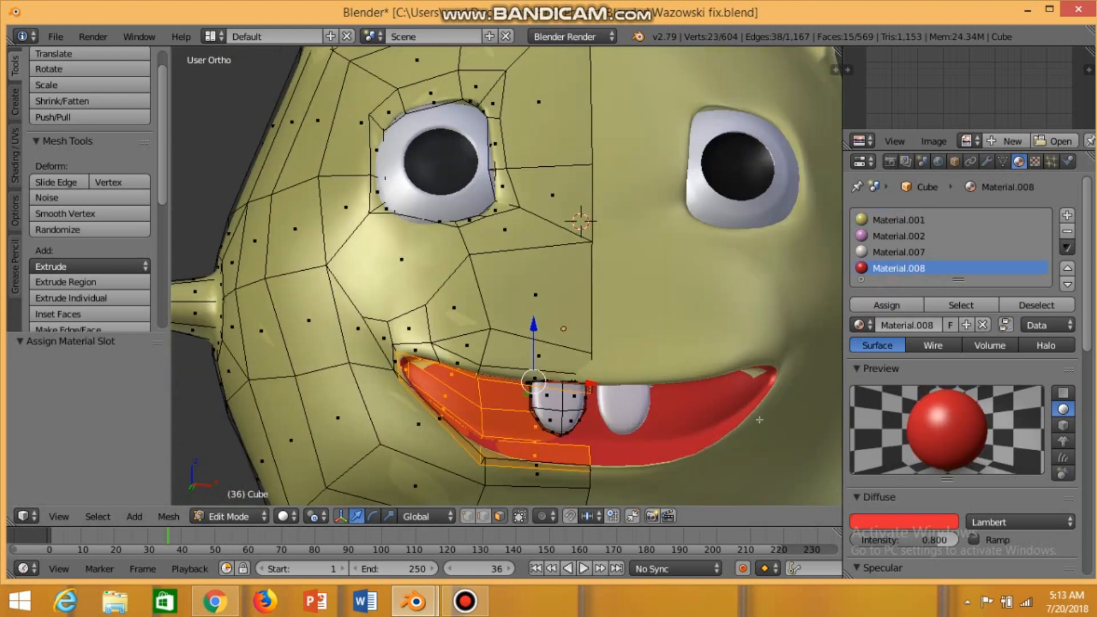
{"action": "middle_click_drag", "start_coordinate": [658, 269], "coordinate": [612, 262]}
{"action": "key", "text": "Tab"}
{"action": "scroll", "coordinate": [324, 397], "scroll_direction": "down", "scroll_amount": 5}
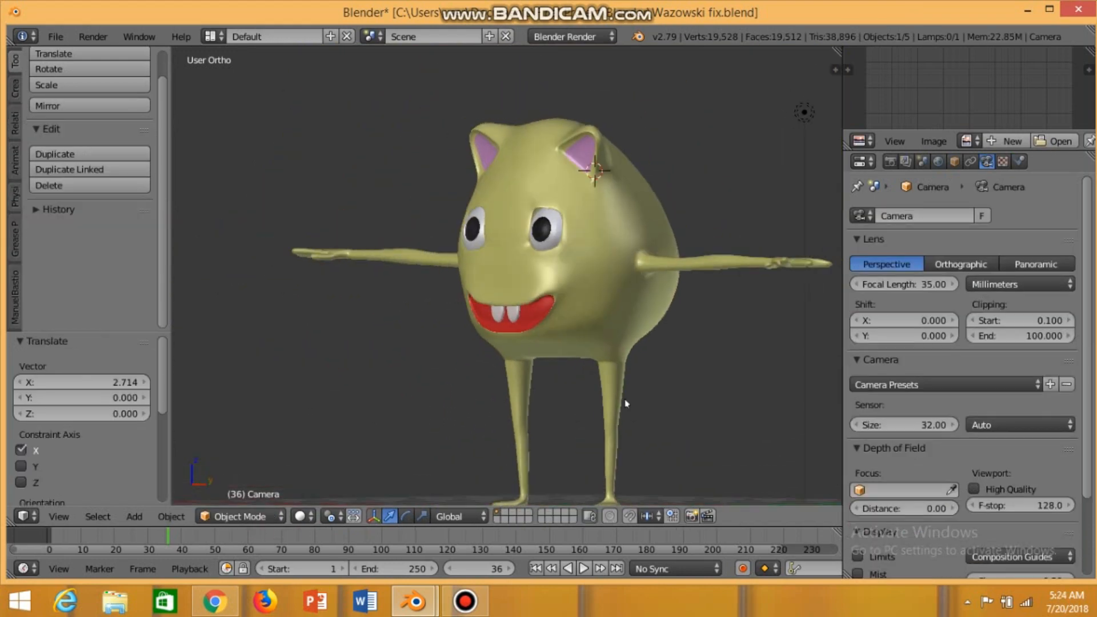
Step: Examine the coloured character's face and full body from different angles and distances
{"action": "middle_click_drag", "start_coordinate": [625, 404], "coordinate": [710, 417]}
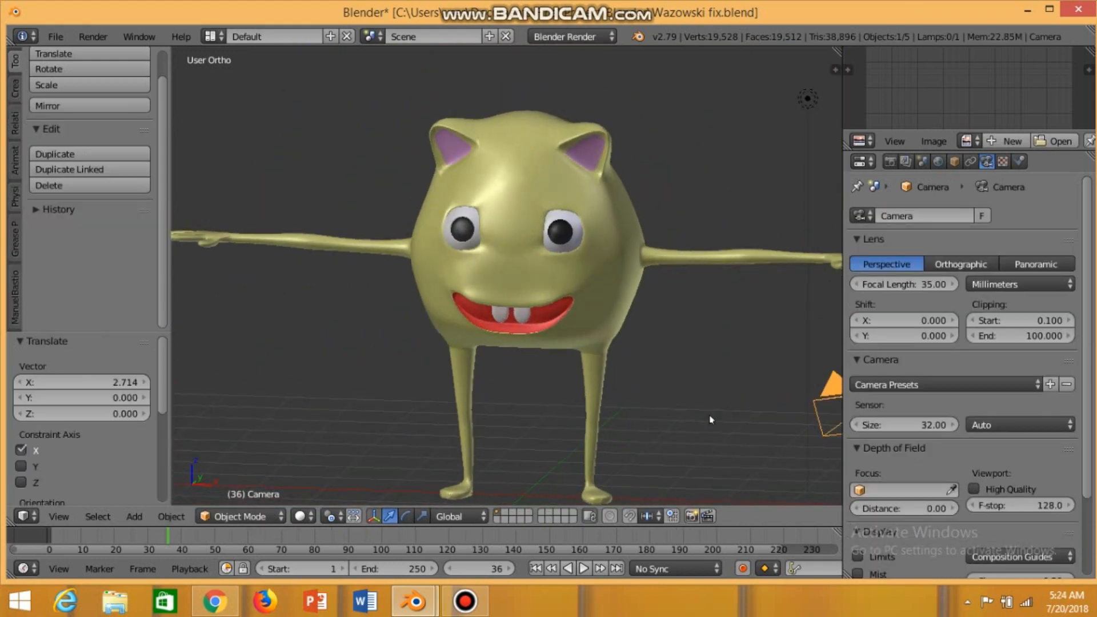
{"action": "scroll", "coordinate": [643, 406], "scroll_direction": "up", "scroll_amount": 6}
{"action": "scroll", "coordinate": [665, 324], "scroll_direction": "up", "scroll_amount": 3}
{"action": "middle_click_drag", "start_coordinate": [665, 325], "coordinate": [670, 387]}
{"action": "scroll", "coordinate": [669, 387], "scroll_direction": "down", "scroll_amount": 9}
{"action": "scroll", "coordinate": [669, 387], "scroll_direction": "down", "scroll_amount": 3}
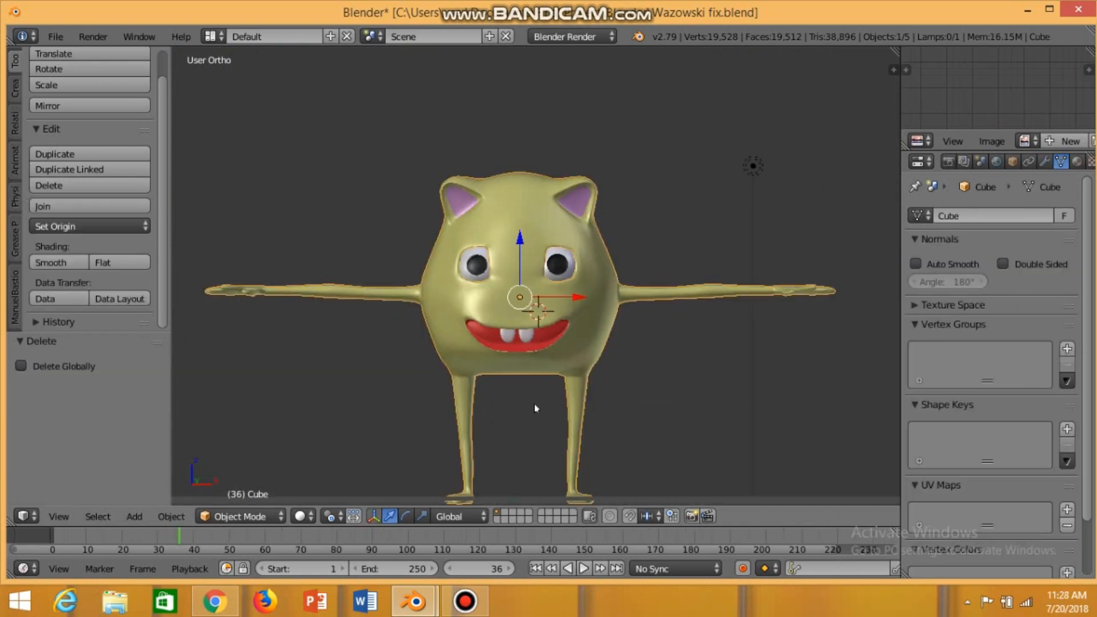
Step: Reset the 3D cursor to the scene origin and frame the whole character in front orthographic view
{"action": "key", "text": "shift+c"}
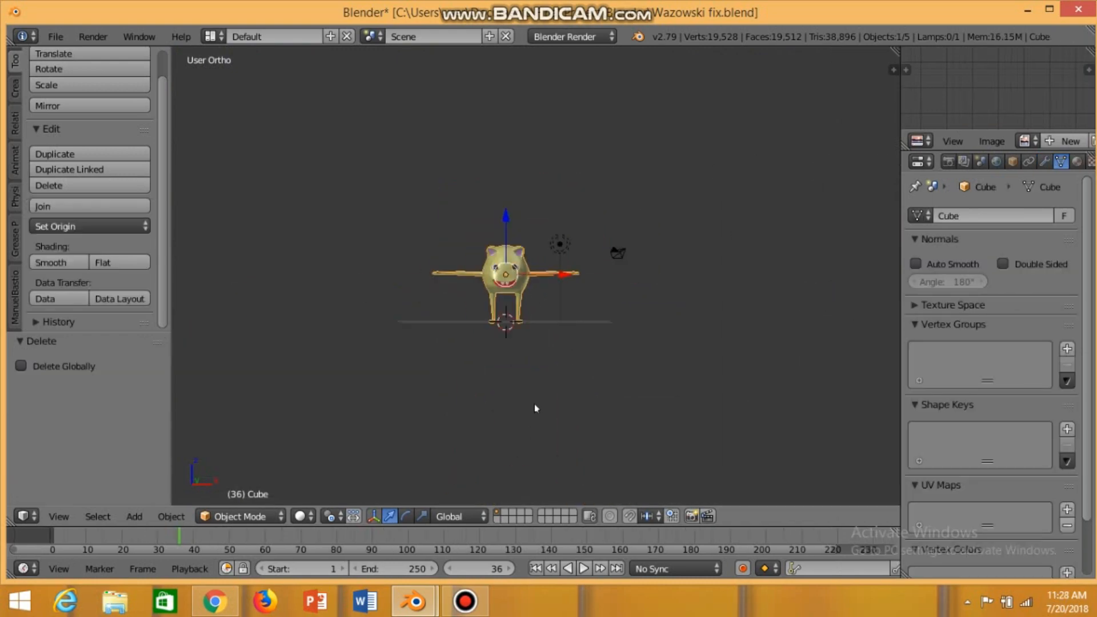
{"action": "scroll", "coordinate": [536, 383], "scroll_direction": "up", "scroll_amount": 8}
{"action": "middle_click_drag", "start_coordinate": [535, 386], "coordinate": [642, 361], "text": "shift"}
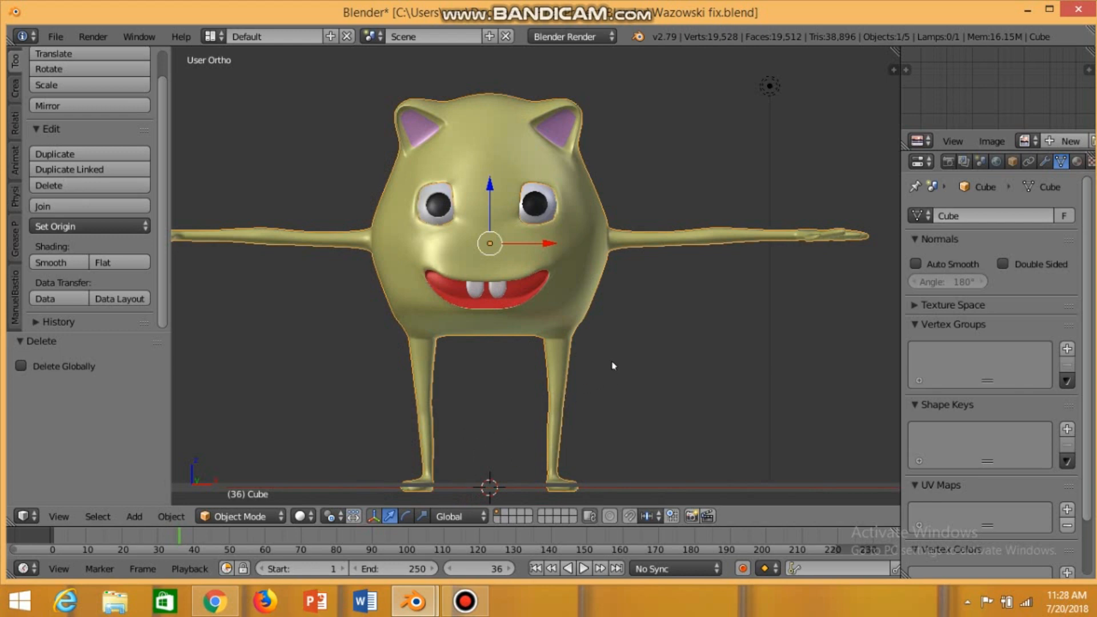
{"action": "key", "text": "KP_1"}
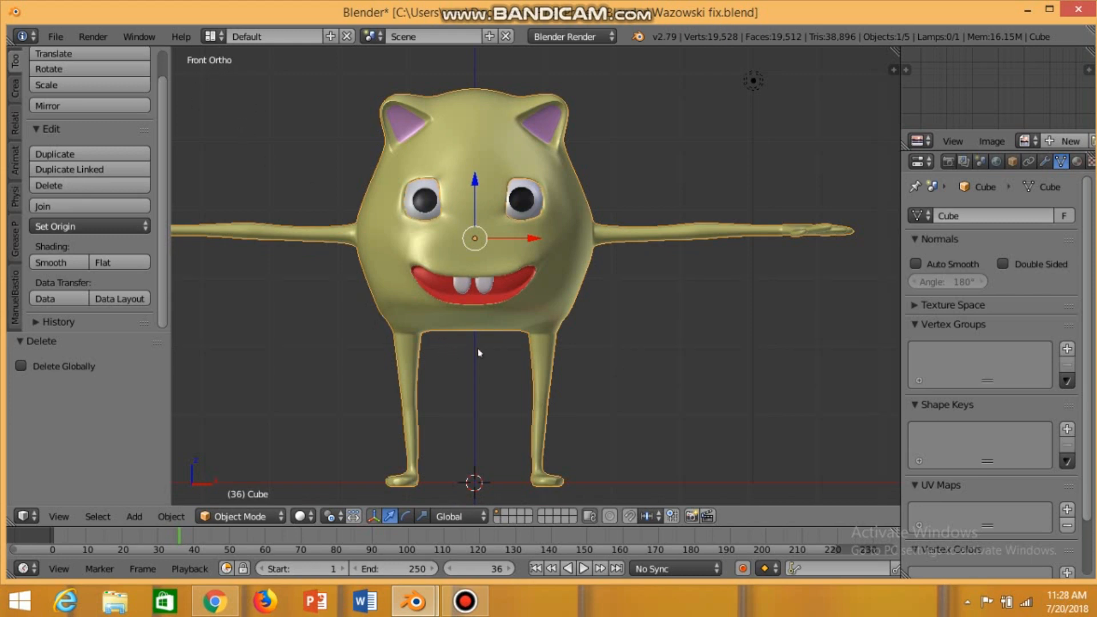
{"action": "middle_click_drag", "start_coordinate": [454, 353], "coordinate": [528, 355], "text": "shift"}
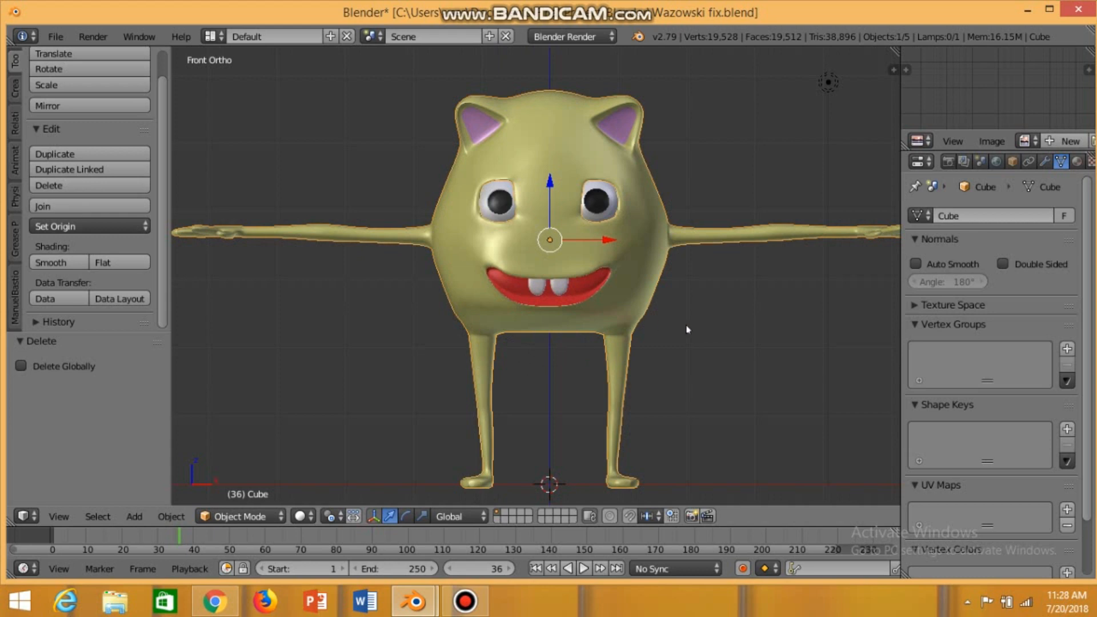
Step: Add a single-bone armature at the origin and enable its X-Ray display
{"action": "key", "text": "shift+a"}
{"action": "mouse_move", "coordinate": [689, 329]}
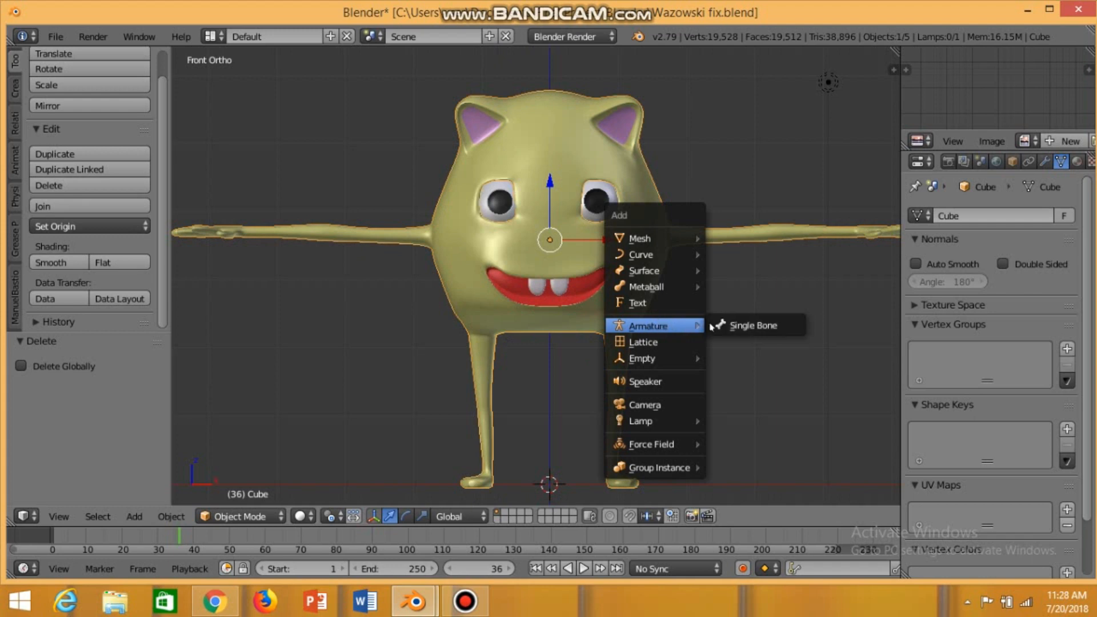
{"action": "left_click", "coordinate": [724, 325]}
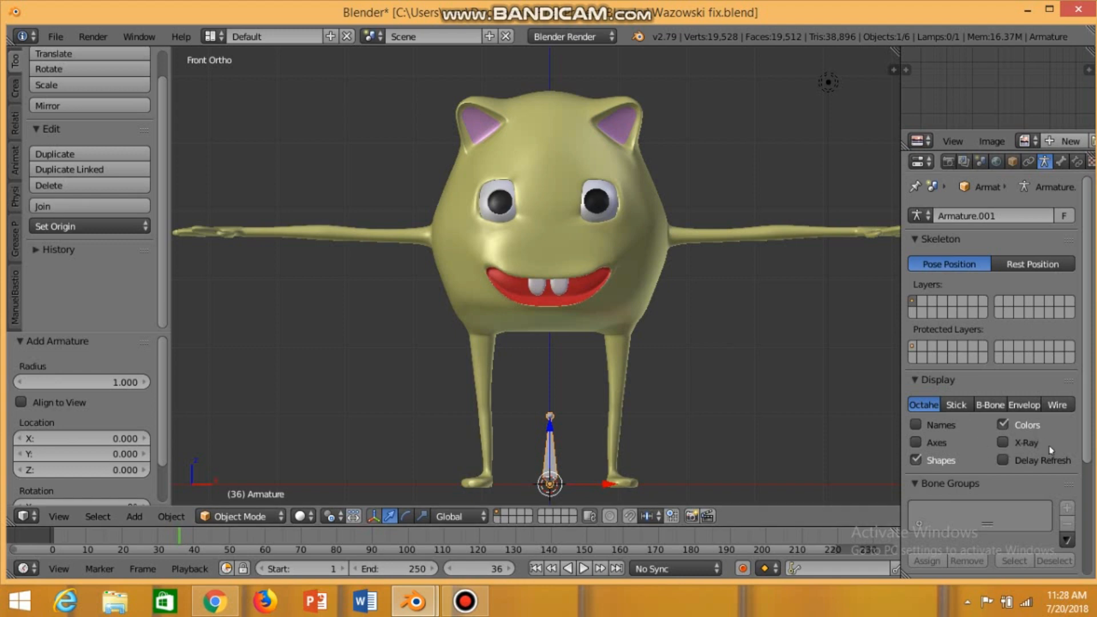
{"action": "left_click", "coordinate": [1004, 443]}
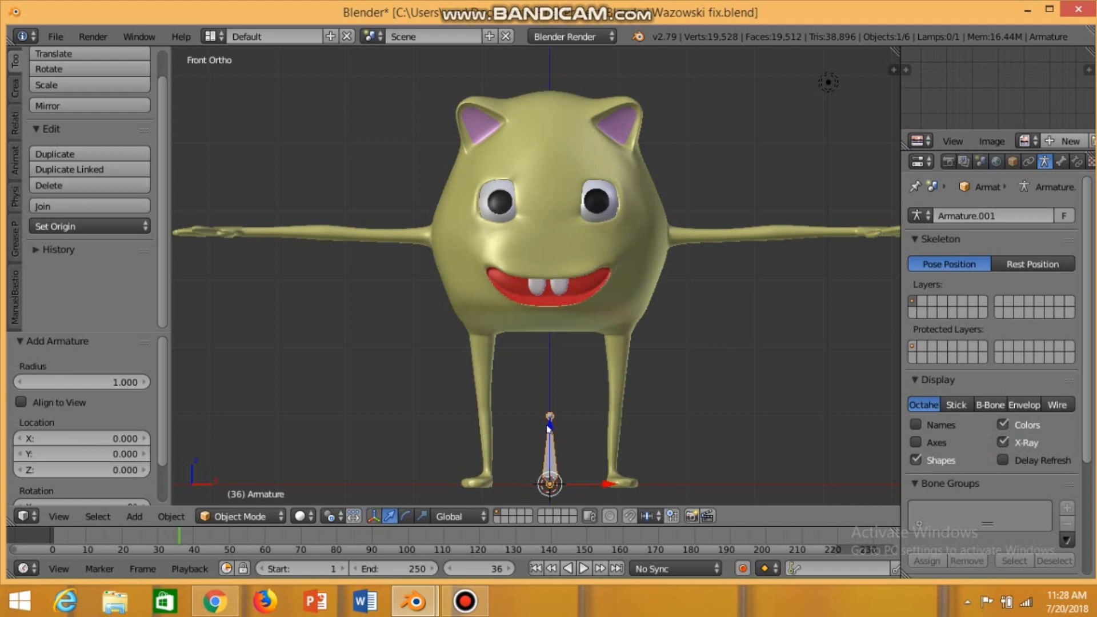
Step: Raise the armature about 2.56 units along Z into the body and scale it by about 1.23
{"action": "left_click_drag", "start_coordinate": [550, 428], "coordinate": [548, 252]}
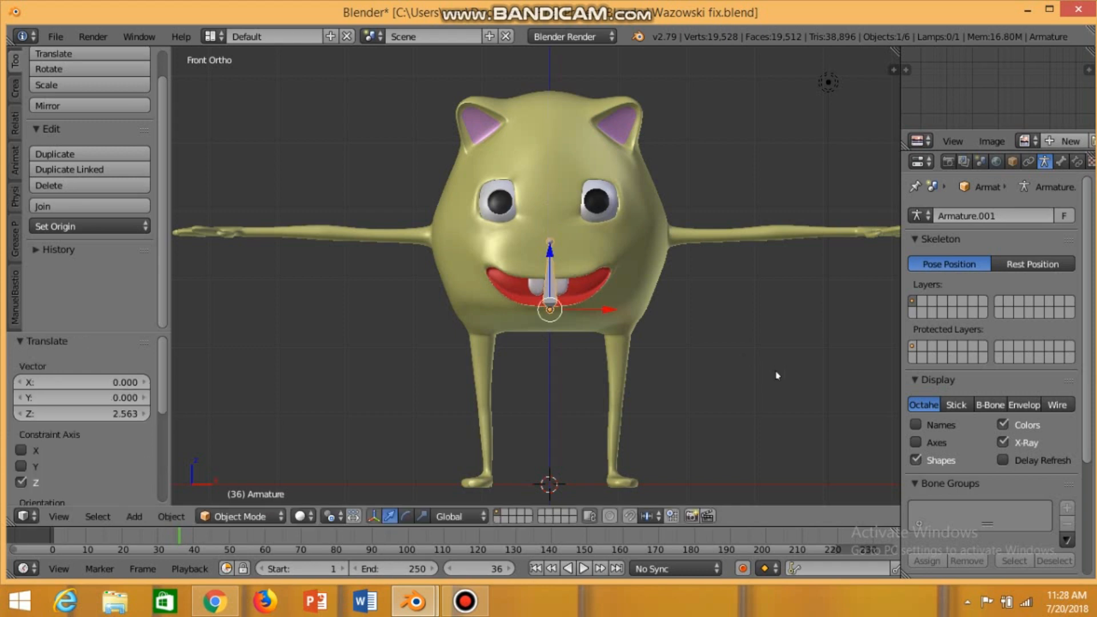
{"action": "key", "text": "s"}
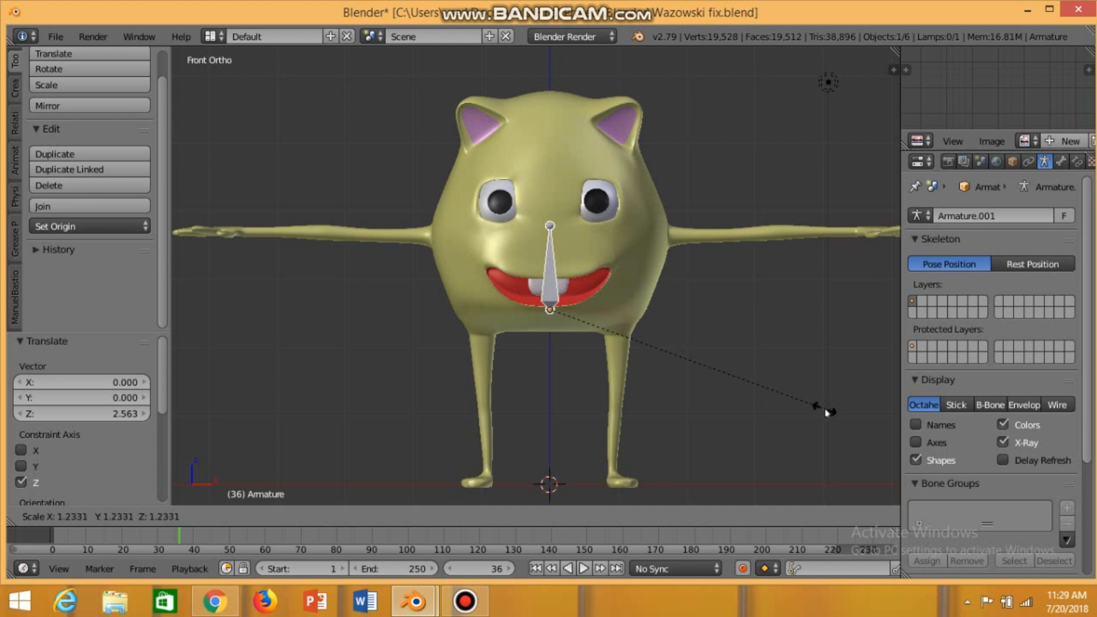
{"action": "left_click", "coordinate": [824, 408]}
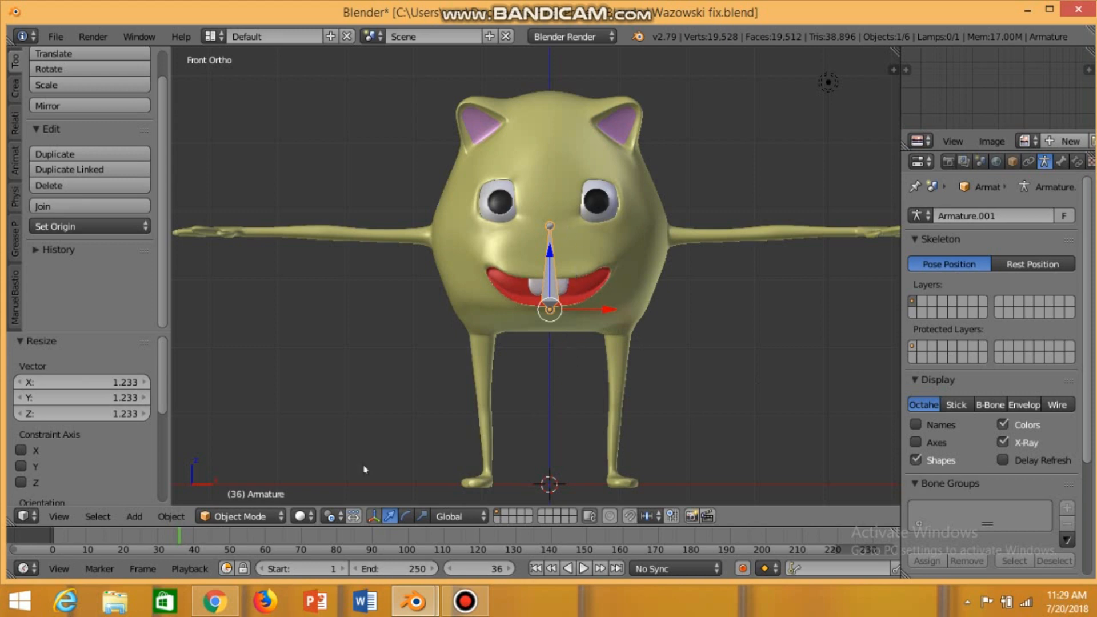
Step: In armature Edit Mode, extrude a hip bone from the central bone's root joint to the top of the leg on the viewer's left
{"action": "left_click", "coordinate": [260, 514]}
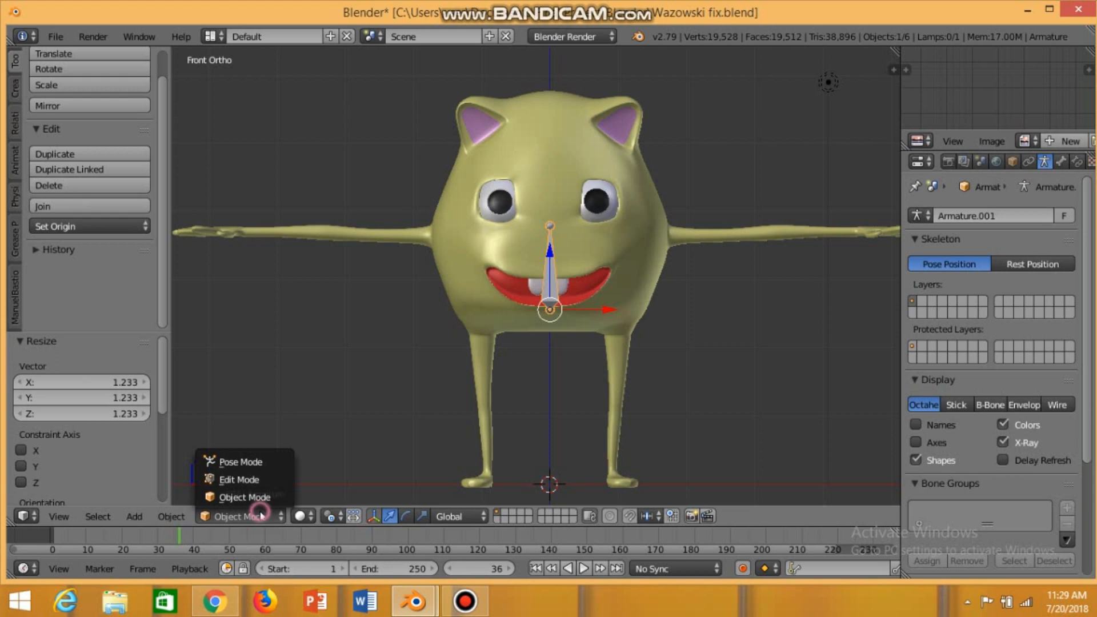
{"action": "left_click", "coordinate": [247, 480]}
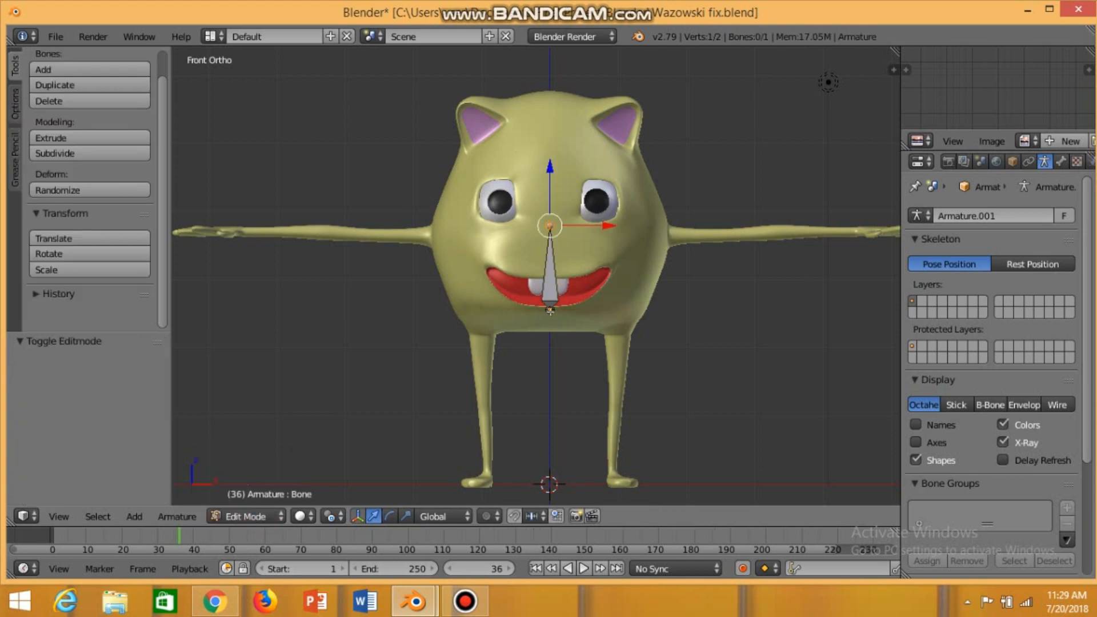
{"action": "right_click", "coordinate": [550, 310]}
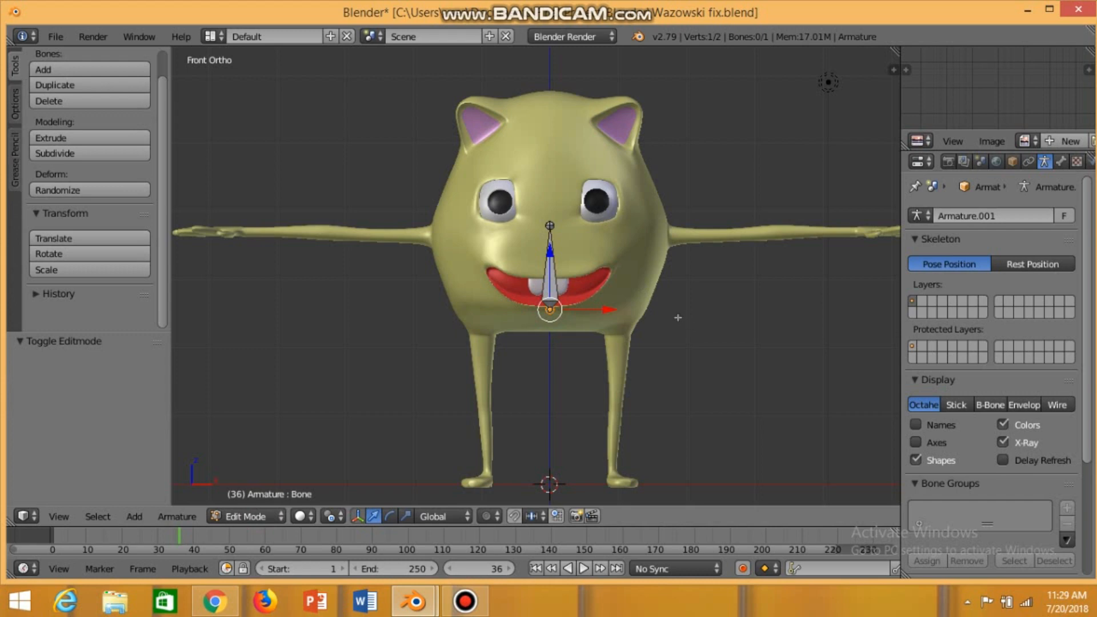
{"action": "key", "text": "e"}
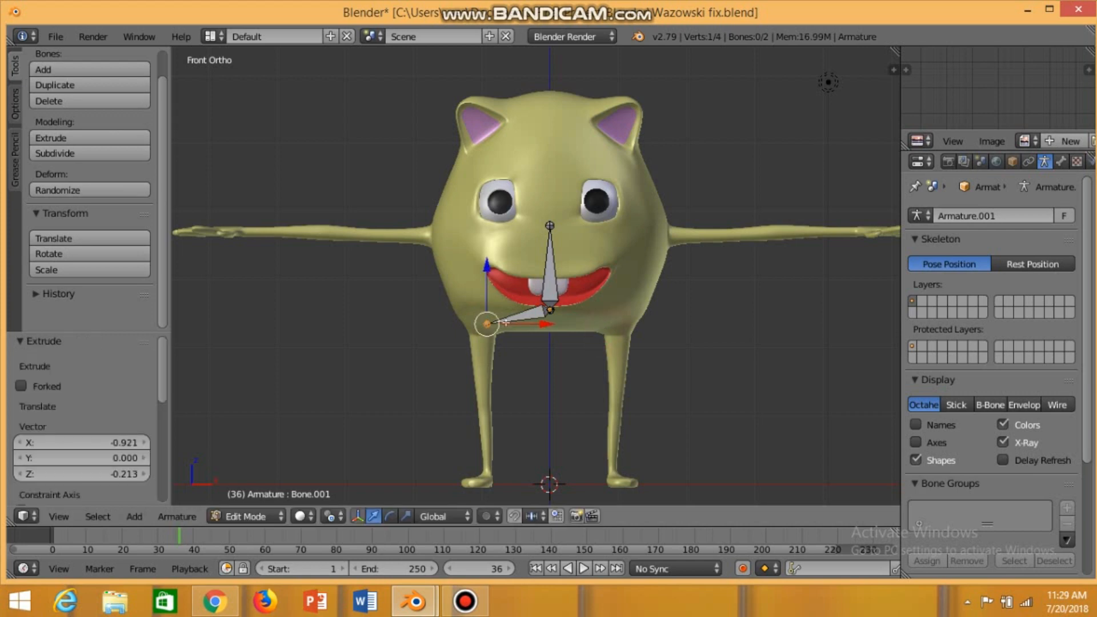
{"action": "key", "text": "ctrl+z"}
{"action": "key", "text": "e"}
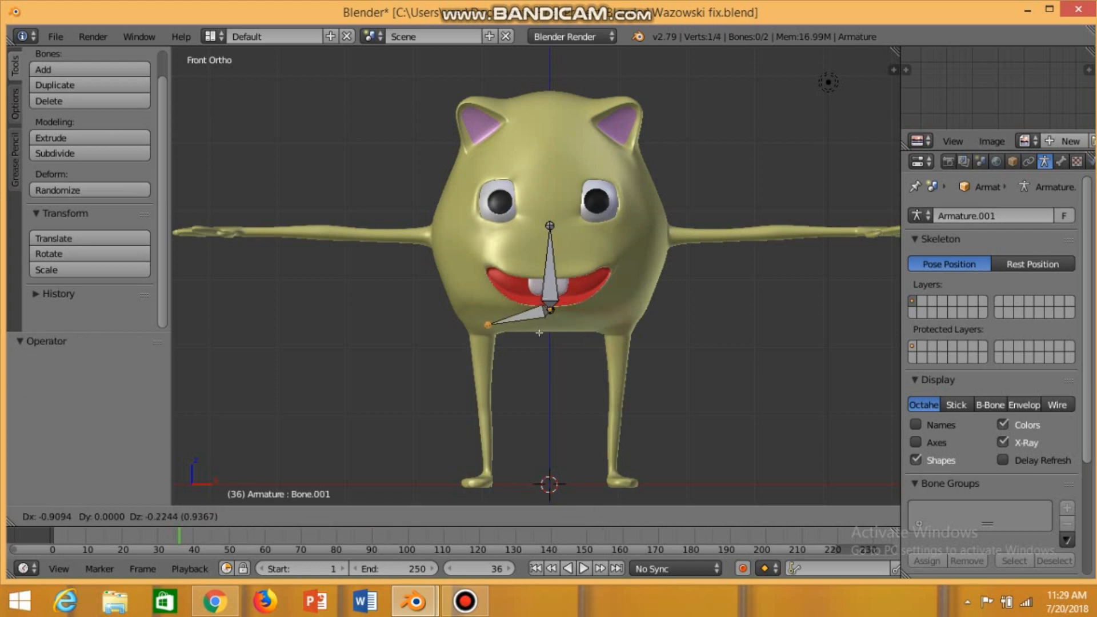
{"action": "left_click", "coordinate": [536, 332]}
Step: Extrude an upper leg bone about 0.98 units down from the hip bone's end and try to subdivide it
{"action": "key", "text": "e"}
{"action": "left_click", "coordinate": [496, 401]}
{"action": "right_click", "coordinate": [486, 366]}
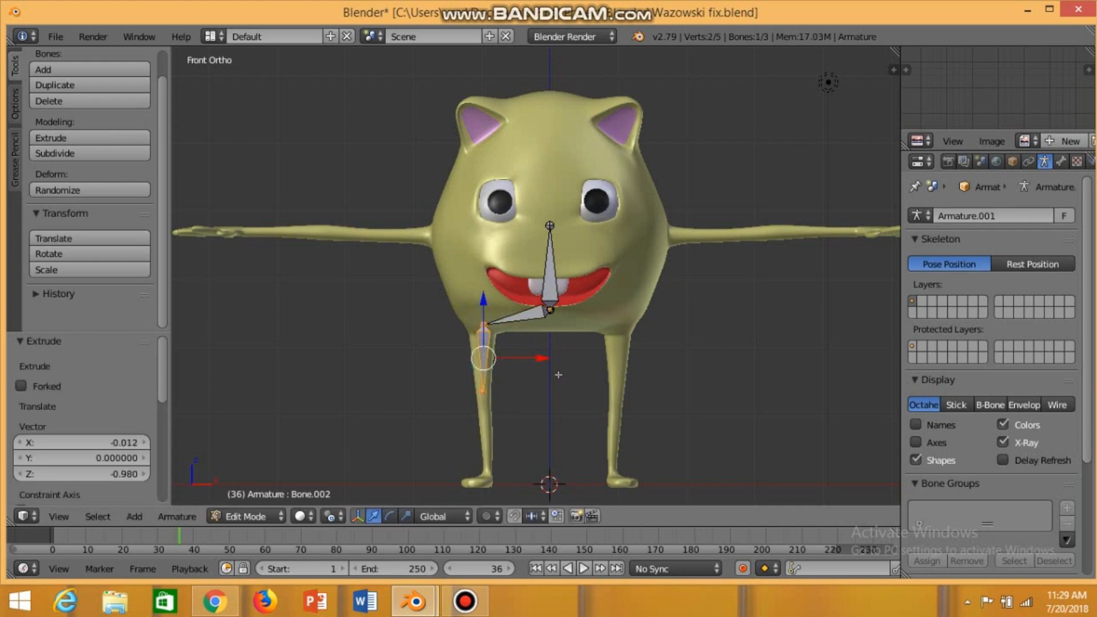
{"action": "key", "text": "w"}
{"action": "left_click", "coordinate": [551, 361]}
Step: Extrude a lower leg bone from the knee joint down to the ankle and subdivide it with one cut
{"action": "key", "text": "e"}
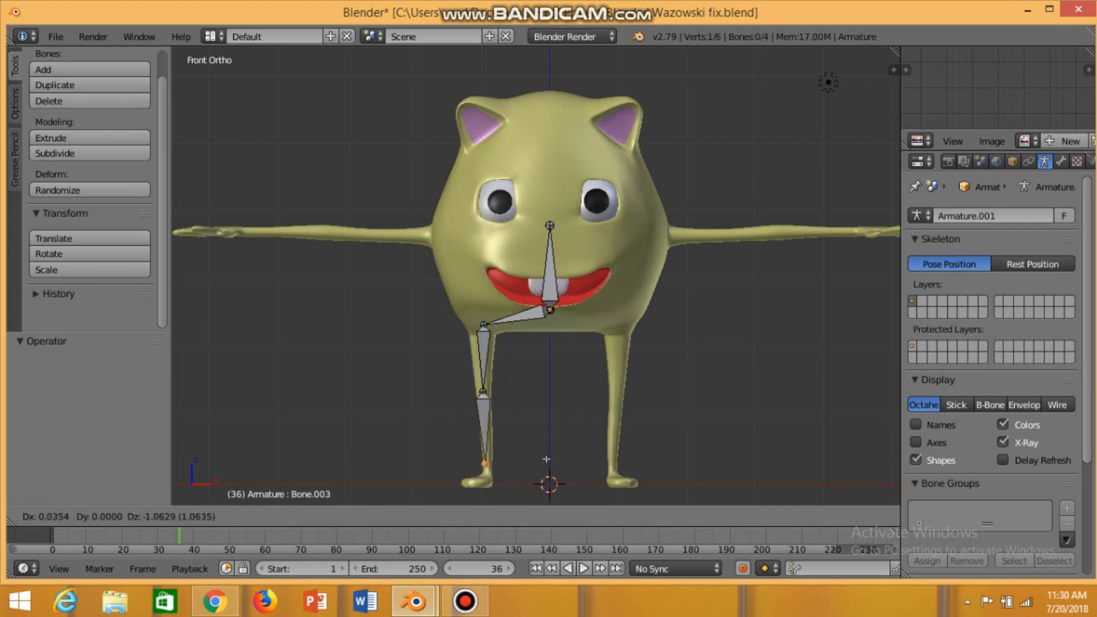
{"action": "left_click", "coordinate": [549, 461]}
{"action": "right_click", "coordinate": [486, 426]}
{"action": "key", "text": "w"}
{"action": "left_click", "coordinate": [573, 412]}
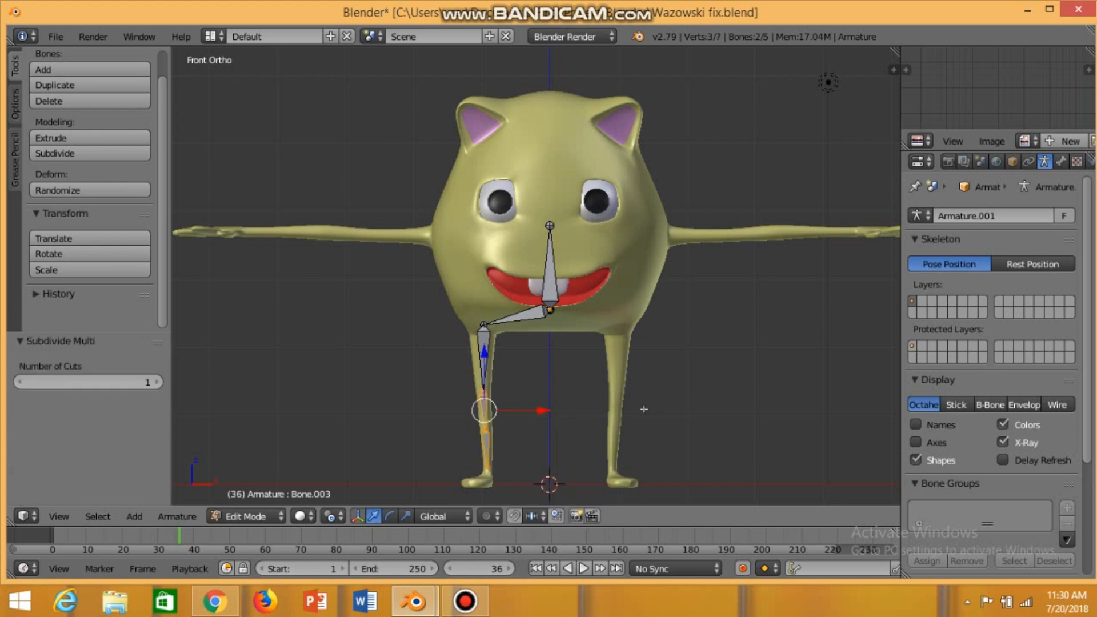
Step: From the side, shift the two selected lower leg bones backward along Y to sit inside the leg mesh
{"action": "key", "text": "KP_3"}
{"action": "middle_click_drag", "start_coordinate": [714, 429], "coordinate": [779, 245]}
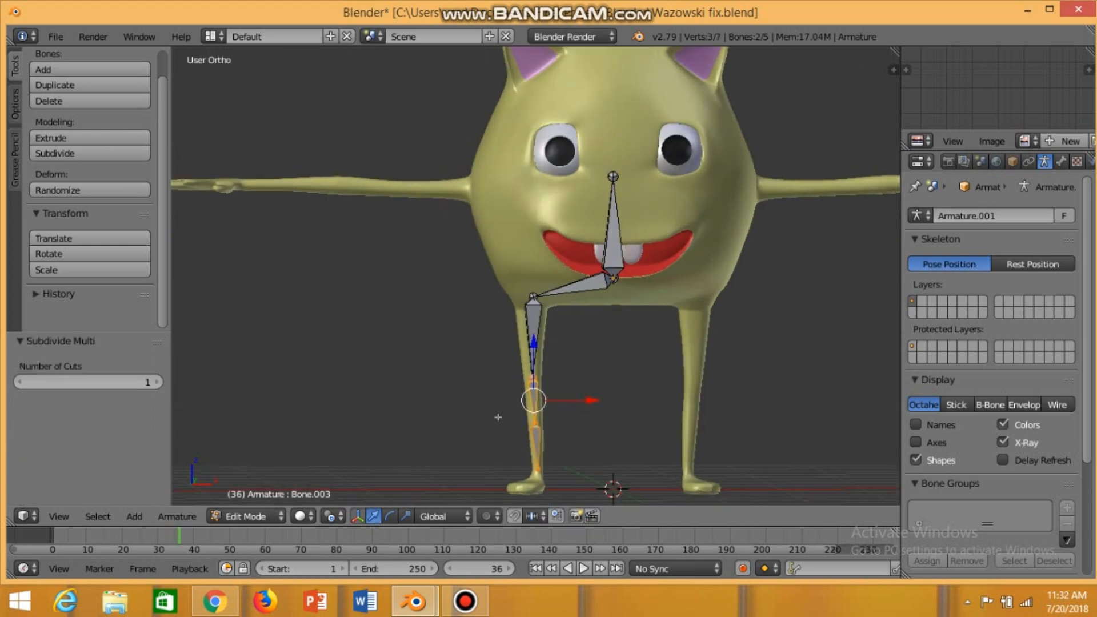
{"action": "scroll", "coordinate": [779, 460], "scroll_direction": "up", "scroll_amount": 4}
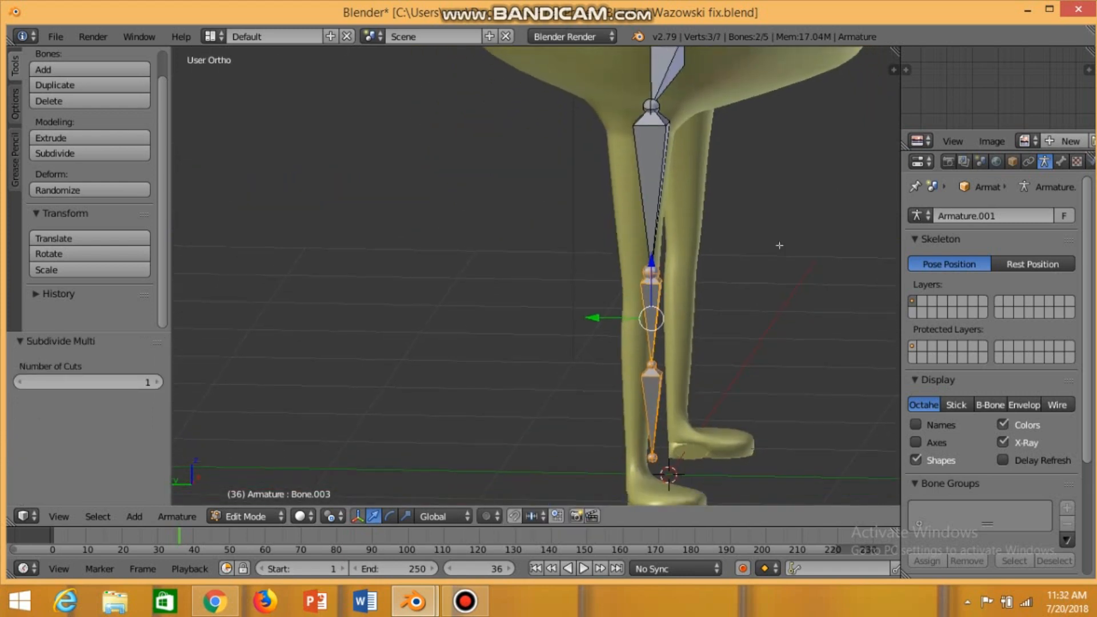
{"action": "left_click_drag", "start_coordinate": [599, 320], "coordinate": [583, 312]}
Step: Move the upper leg bone about -0.009 along Y and the joint at its top about 0.067 along Y to centre them in the leg
{"action": "right_click", "coordinate": [645, 192]}
{"action": "left_click_drag", "start_coordinate": [591, 189], "coordinate": [593, 188]}
{"action": "middle_click_drag", "start_coordinate": [804, 250], "coordinate": [816, 388], "text": "shift"}
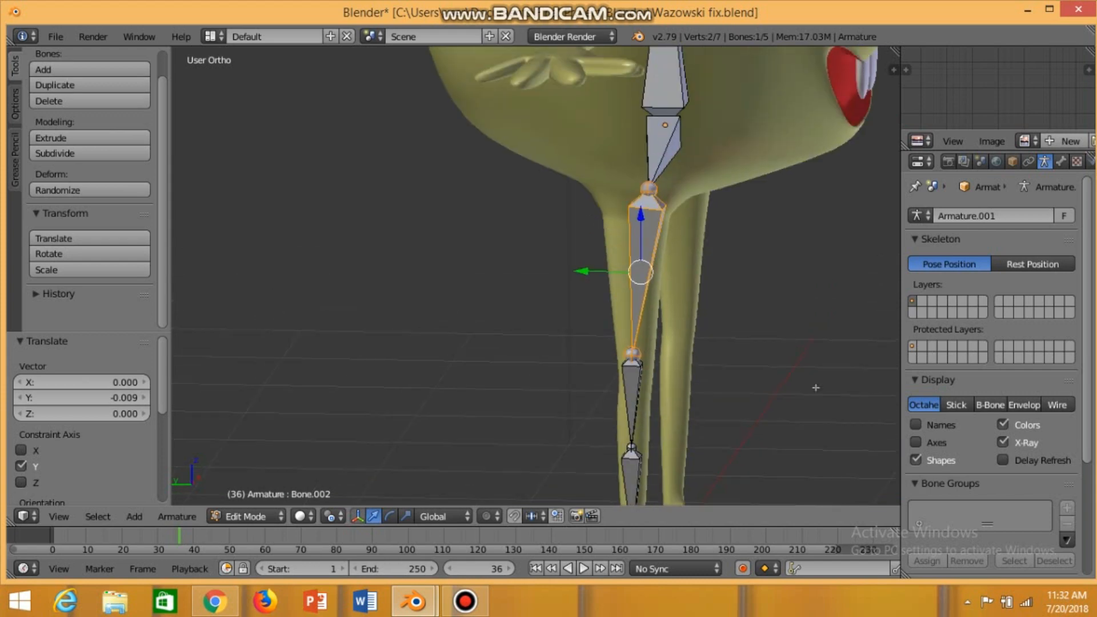
{"action": "right_click", "coordinate": [645, 192]}
{"action": "left_click_drag", "start_coordinate": [586, 190], "coordinate": [580, 187]}
Step: Extrude a short ankle bone about 0.17 units down into the foot, plus a foot bone about 0.29 units forward to the toes
{"action": "scroll", "coordinate": [766, 385], "scroll_direction": "down", "scroll_amount": 2}
{"action": "middle_click_drag", "start_coordinate": [733, 432], "coordinate": [732, 402], "text": "shift"}
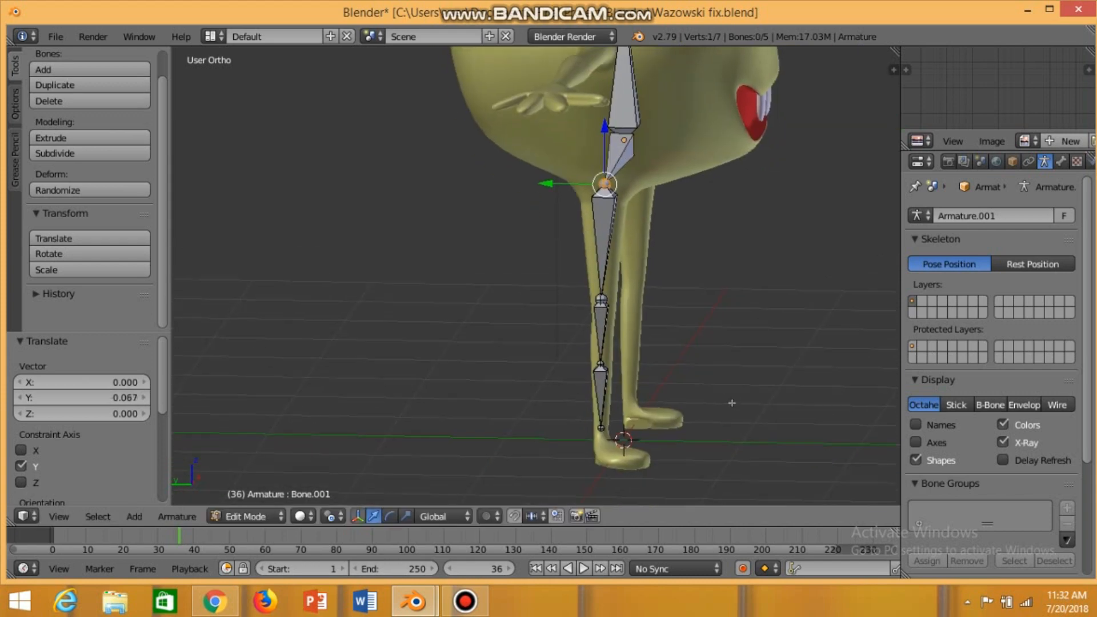
{"action": "key", "text": "shift+a"}
{"action": "key", "text": "e"}
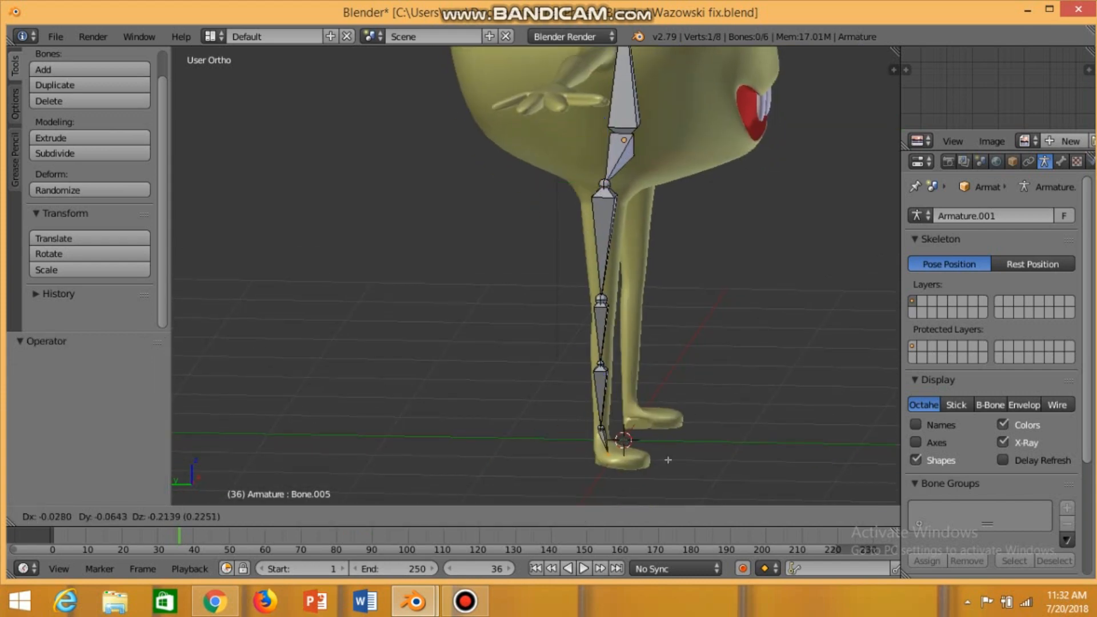
{"action": "left_click", "coordinate": [668, 456]}
{"action": "scroll", "coordinate": [680, 448], "scroll_direction": "up", "scroll_amount": 3}
{"action": "key", "text": "e"}
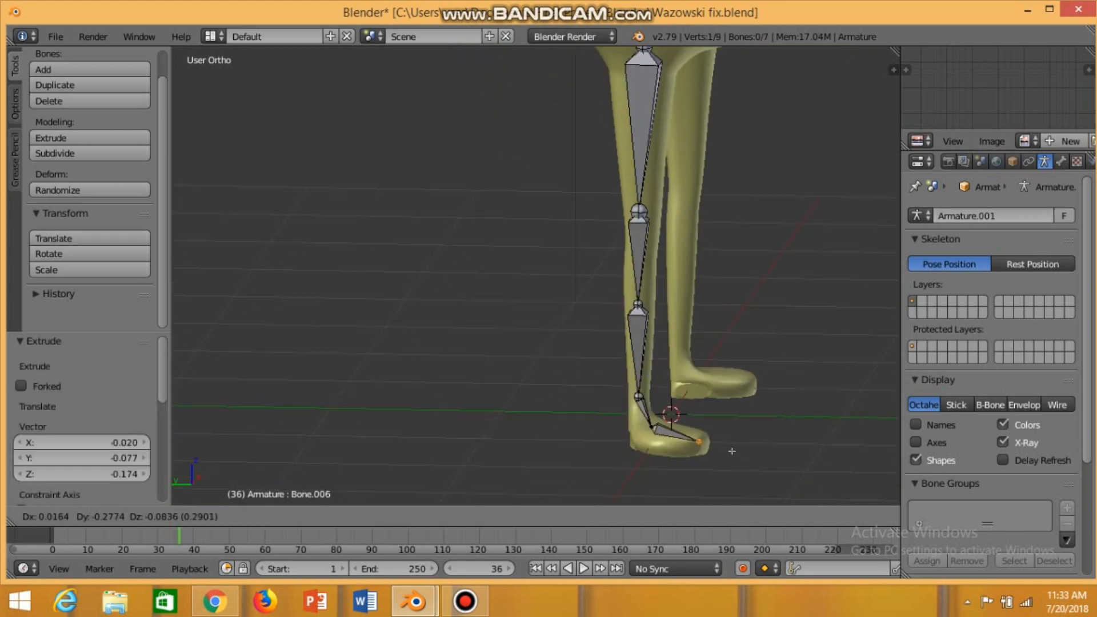
{"action": "left_click", "coordinate": [729, 454]}
Step: Reposition the foot bones' joints from several angles to sit inside the foot mesh, including a shift of about 0.058 along X
{"action": "middle_click_drag", "start_coordinate": [779, 377], "coordinate": [647, 385]}
{"action": "left_click_drag", "start_coordinate": [660, 468], "coordinate": [631, 461]}
{"action": "middle_click_drag", "start_coordinate": [624, 434], "coordinate": [755, 424]}
{"action": "left_click_drag", "start_coordinate": [633, 450], "coordinate": [637, 450]}
{"action": "left_click_drag", "start_coordinate": [689, 402], "coordinate": [689, 397]}
{"action": "middle_click_drag", "start_coordinate": [795, 408], "coordinate": [701, 427]}
{"action": "key", "text": "s"}
{"action": "right_click", "coordinate": [698, 137]}
{"action": "right_click", "coordinate": [618, 451]}
{"action": "left_click_drag", "start_coordinate": [589, 448], "coordinate": [592, 448]}
{"action": "middle_click_drag", "start_coordinate": [671, 430], "coordinate": [516, 419]}
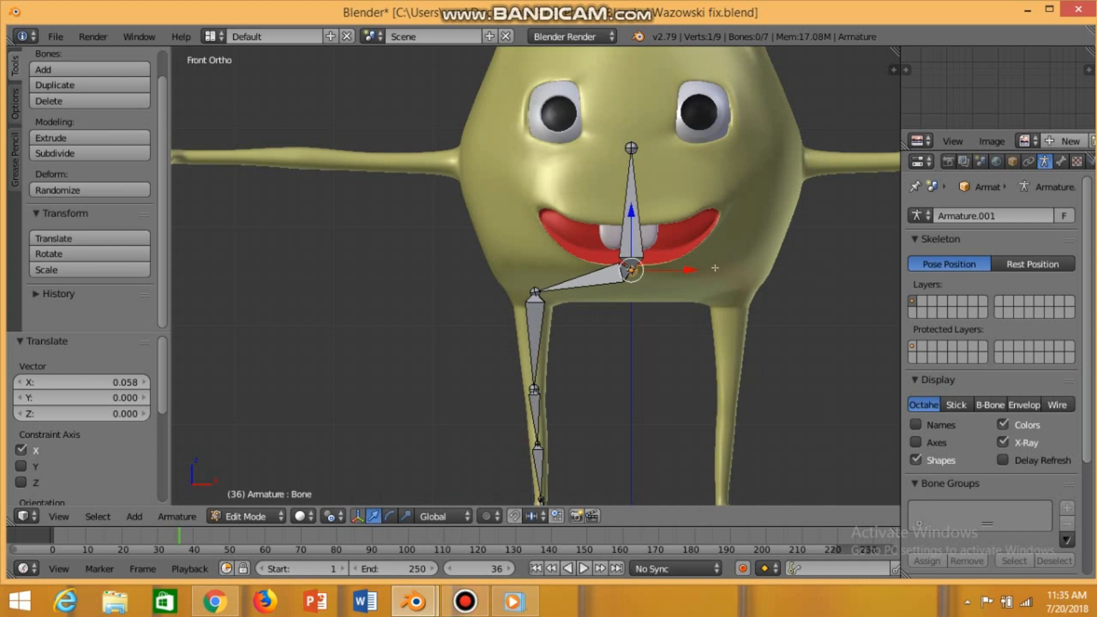
Step: In front view, extrude the opposite hip bone about 0.97 units along X and continue the chain with leg bones down to the ankle
{"action": "key", "text": "g"}
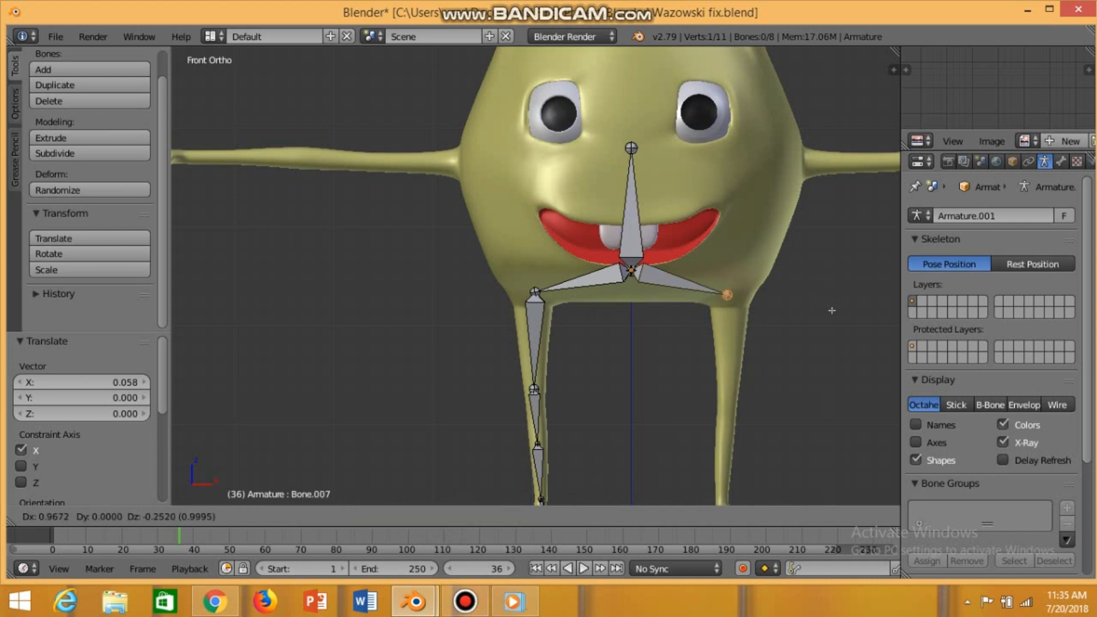
{"action": "left_click", "coordinate": [831, 310]}
{"action": "key", "text": "e"}
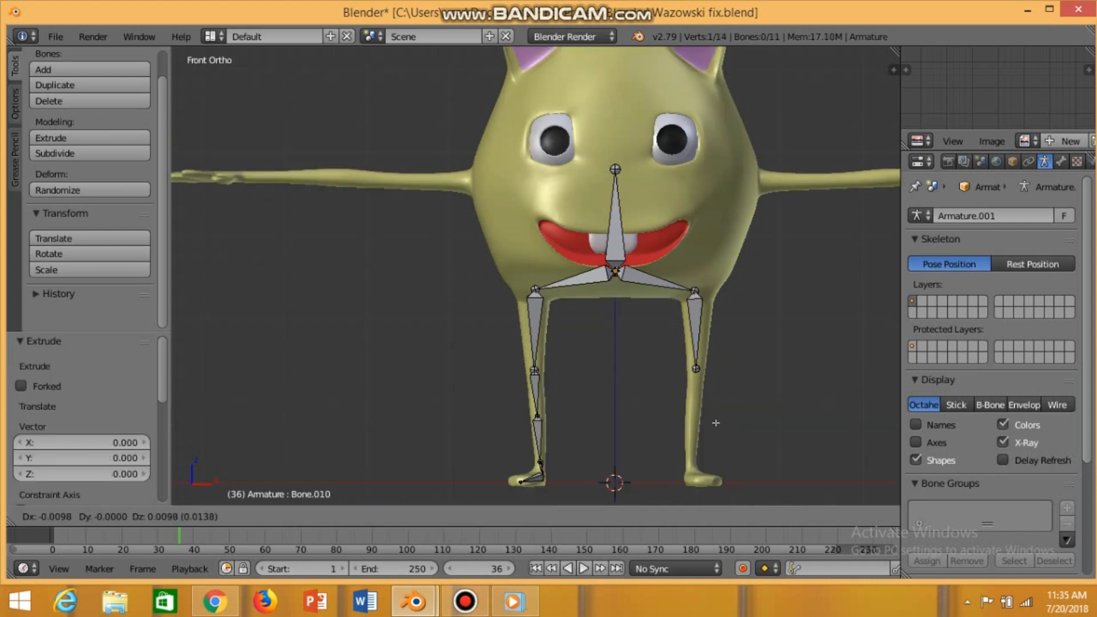
{"action": "left_click", "coordinate": [724, 59]}
Step: Subdivide the new lower leg bone between the knee and the ankle
{"action": "key", "text": "w"}
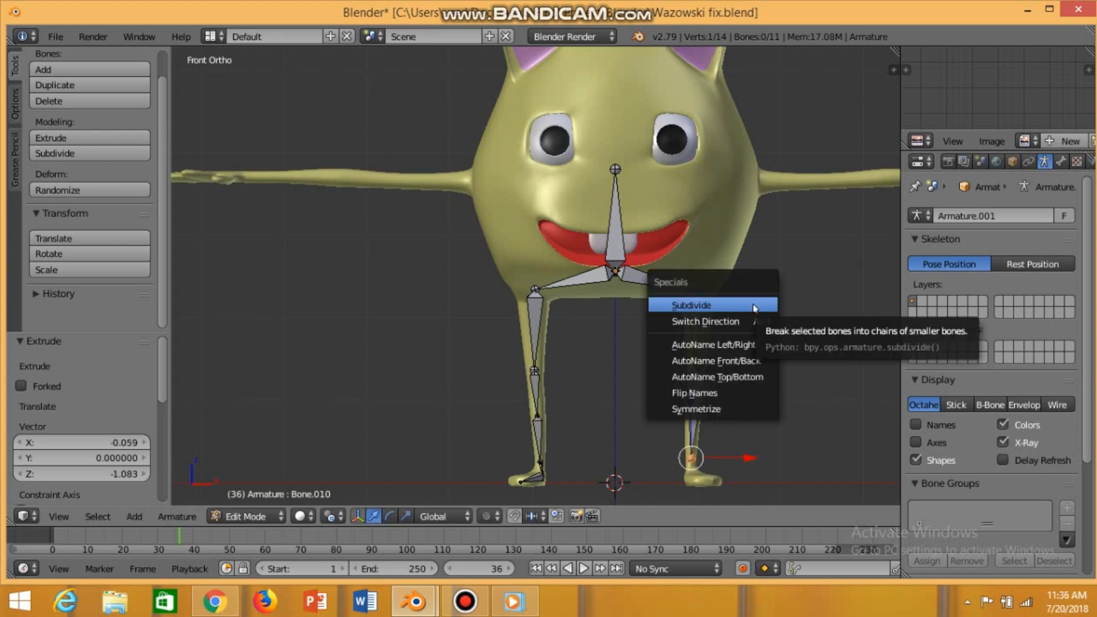
{"action": "left_click", "coordinate": [755, 306]}
{"action": "key", "text": "e"}
{"action": "right_click", "coordinate": [701, 397]}
{"action": "right_click", "coordinate": [701, 397]}
{"action": "key", "text": "w"}
{"action": "left_click", "coordinate": [745, 389]}
Step: From the side, align the second leg's lower bones and knee joint with the mesh, moving the first selection about 0.035 along Y
{"action": "scroll", "coordinate": [695, 426], "scroll_direction": "up", "scroll_amount": 2}
{"action": "middle_click_drag", "start_coordinate": [780, 416], "coordinate": [667, 315]}
{"action": "right_click", "coordinate": [542, 403]}
{"action": "middle_click_drag", "start_coordinate": [555, 405], "coordinate": [536, 404]}
{"action": "left_click_drag", "start_coordinate": [535, 402], "coordinate": [538, 400]}
{"action": "right_click", "coordinate": [486, 339]}
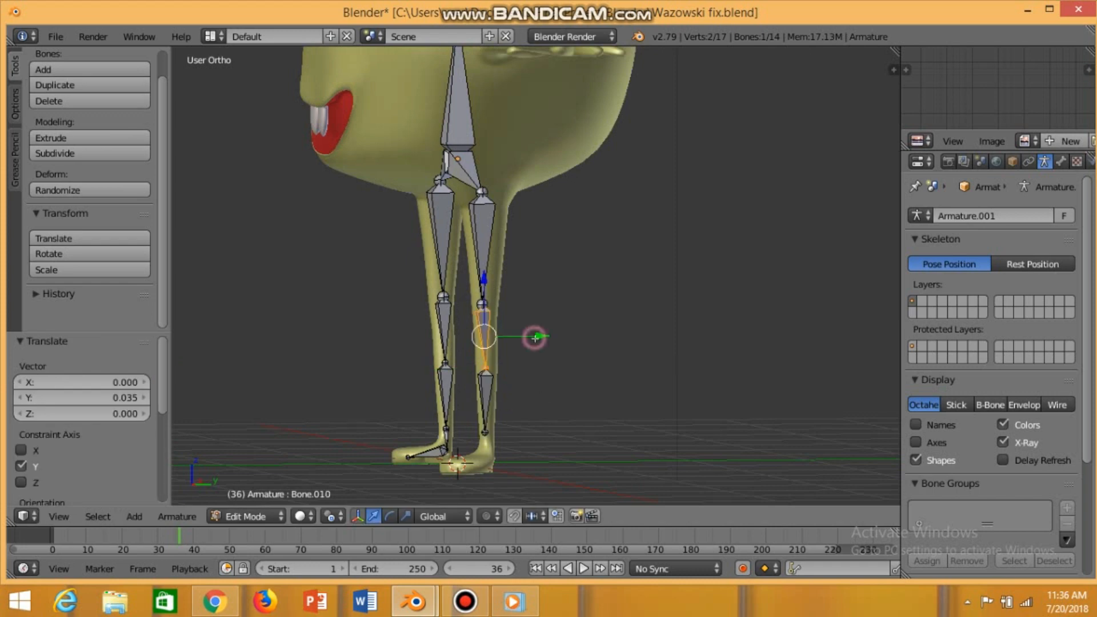
{"action": "left_click_drag", "start_coordinate": [534, 338], "coordinate": [532, 304]}
{"action": "right_click", "coordinate": [484, 304]}
{"action": "left_click", "coordinate": [532, 305]}
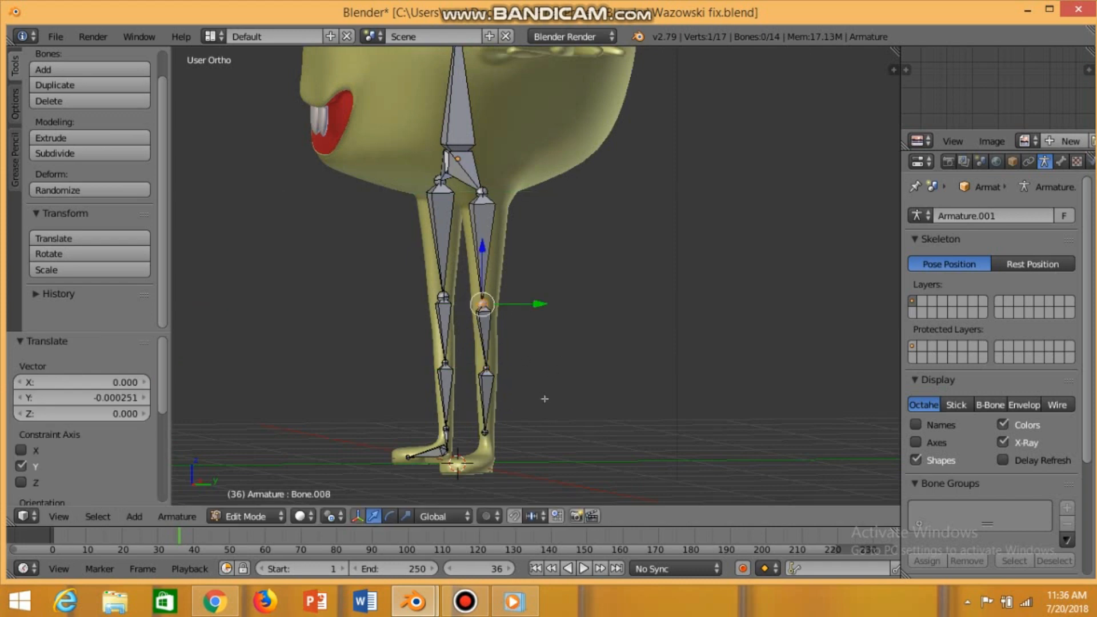
Step: Extrude the second foot's ankle bone about 0.22 units down and its toe bone forward, and move the toe joint about 0.403 along X
{"action": "key", "text": "e"}
{"action": "left_click", "coordinate": [536, 435]}
{"action": "key", "text": "e"}
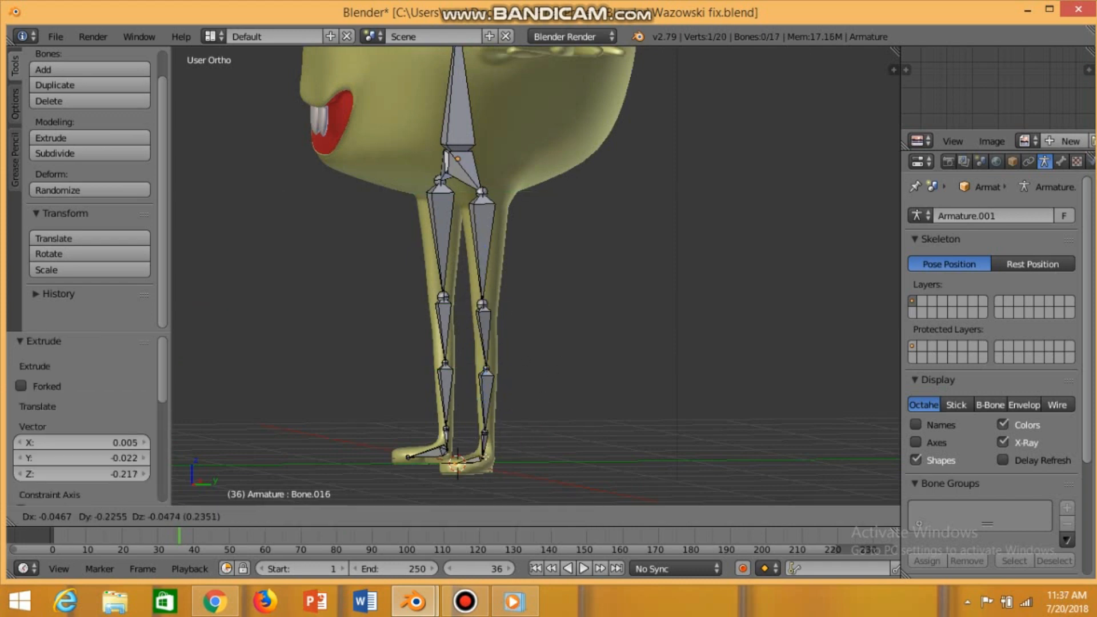
{"action": "left_click", "coordinate": [512, 459]}
{"action": "middle_click_drag", "start_coordinate": [640, 458], "coordinate": [766, 456]}
{"action": "left_click_drag", "start_coordinate": [729, 470], "coordinate": [778, 469]}
Step: Resize the second foot's bones to fit the foot mesh, working from two angles
{"action": "scroll", "coordinate": [794, 467], "scroll_direction": "up", "scroll_amount": 2}
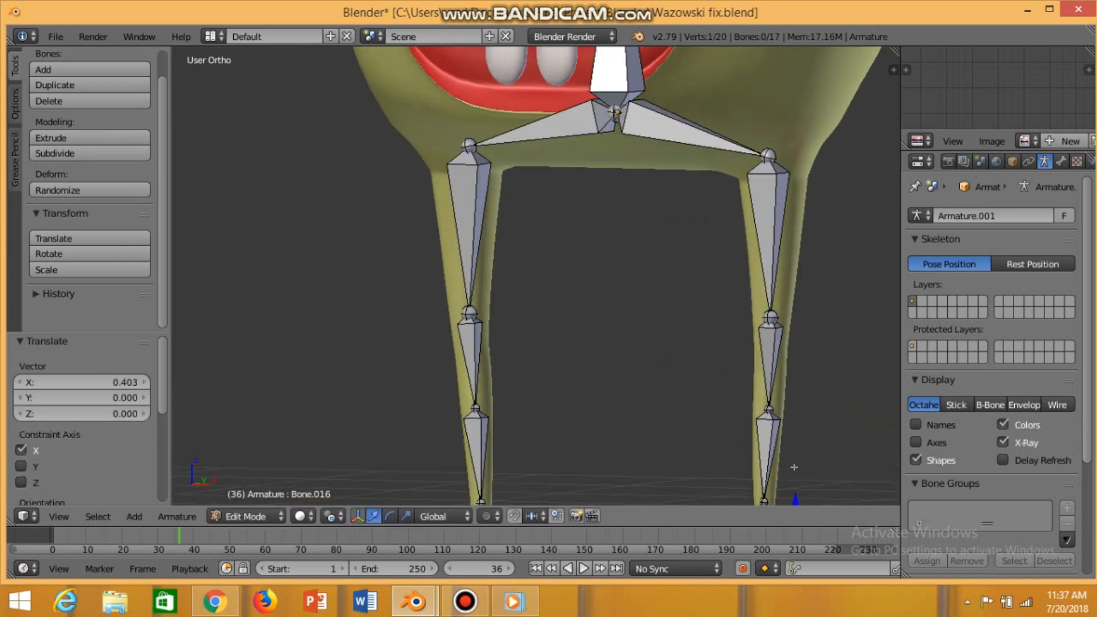
{"action": "middle_click_drag", "start_coordinate": [794, 467], "coordinate": [780, 359], "text": "shift"}
{"action": "right_click", "coordinate": [765, 428]}
{"action": "key", "text": "s"}
{"action": "left_click", "coordinate": [661, 446]}
{"action": "scroll", "coordinate": [661, 445], "scroll_direction": "down", "scroll_amount": 2}
{"action": "middle_click_drag", "start_coordinate": [661, 446], "coordinate": [608, 428]}
{"action": "scroll", "coordinate": [533, 391], "scroll_direction": "up", "scroll_amount": 2}
{"action": "key", "text": "s"}
{"action": "left_click", "coordinate": [512, 400]}
Step: Move the second foot's toe joint about -0.167 along X and scale the foot bone by about 1.018
{"action": "left_click_drag", "start_coordinate": [627, 446], "coordinate": [626, 446]}
{"action": "right_click", "coordinate": [595, 452]}
{"action": "left_click_drag", "start_coordinate": [623, 460], "coordinate": [602, 454]}
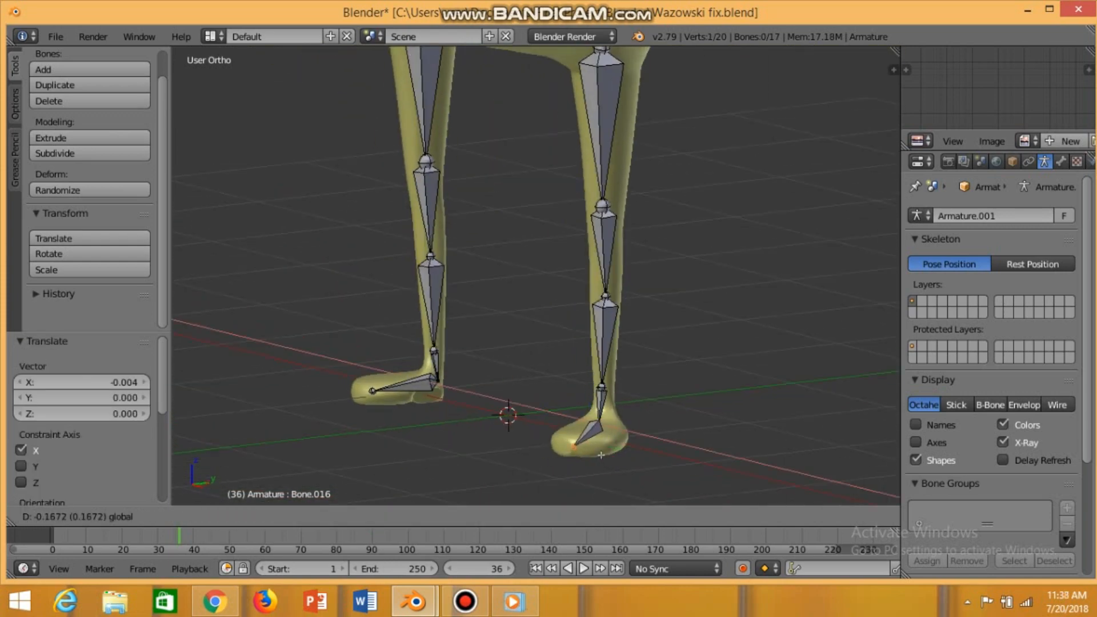
{"action": "right_click", "coordinate": [642, 430]}
{"action": "right_click", "coordinate": [593, 432]}
{"action": "key", "text": "s"}
{"action": "left_click", "coordinate": [653, 441]}
{"action": "middle_click_drag", "start_coordinate": [653, 441], "coordinate": [722, 448]}
{"action": "scroll", "coordinate": [723, 448], "scroll_direction": "down", "scroll_amount": 2}
Step: Extrude a shoulder bone about 1.6 units from the body bone's upper end, followed by an upper arm bone about 1.31 units long
{"action": "right_click", "coordinate": [630, 199]}
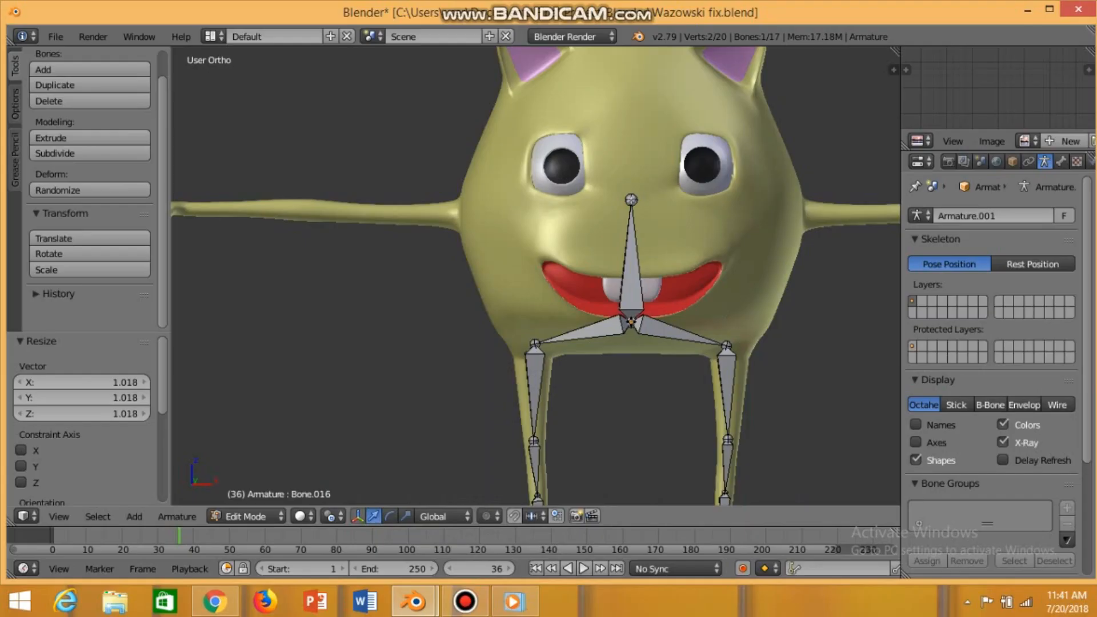
{"action": "key", "text": "e"}
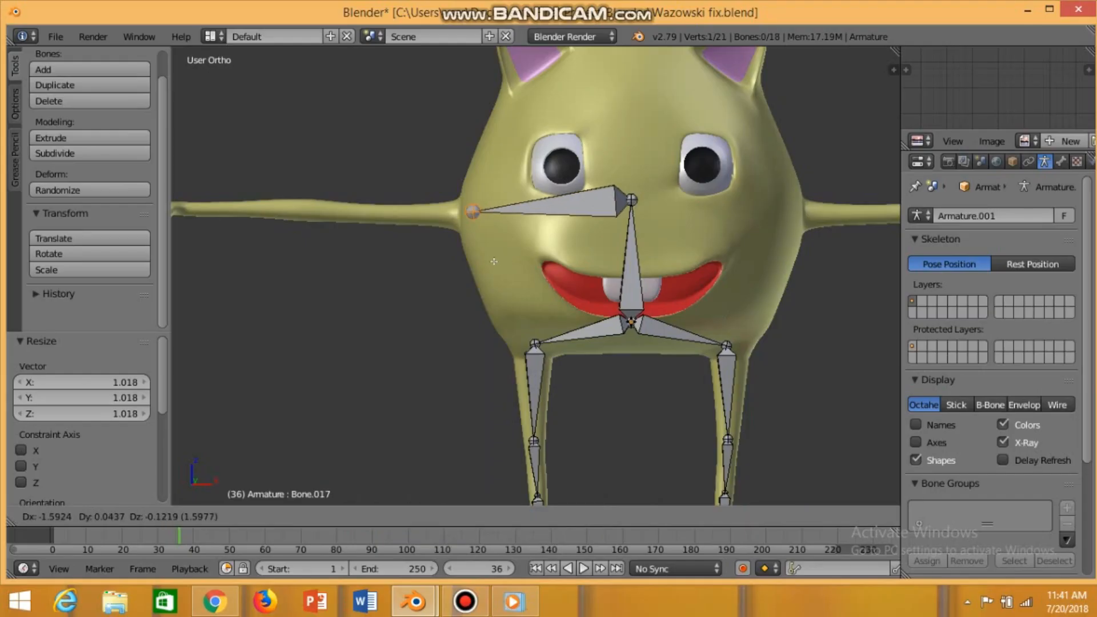
{"action": "left_click", "coordinate": [485, 263]}
{"action": "key", "text": "e"}
{"action": "left_click", "coordinate": [295, 225]}
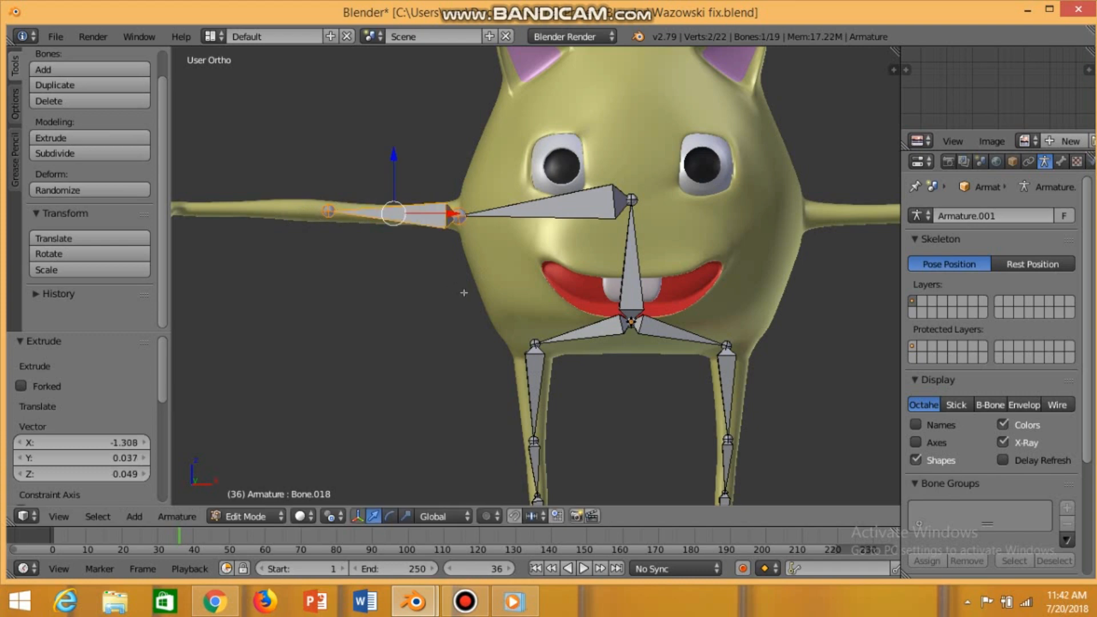
Step: Subdivide the upper arm bone and extrude a forearm bone about 1.49 units outward to the wrist
{"action": "left_click", "coordinate": [89, 153]}
{"action": "middle_click_drag", "start_coordinate": [337, 239], "coordinate": [430, 265], "text": "shift"}
{"action": "key", "text": "e"}
{"action": "left_click", "coordinate": [299, 206]}
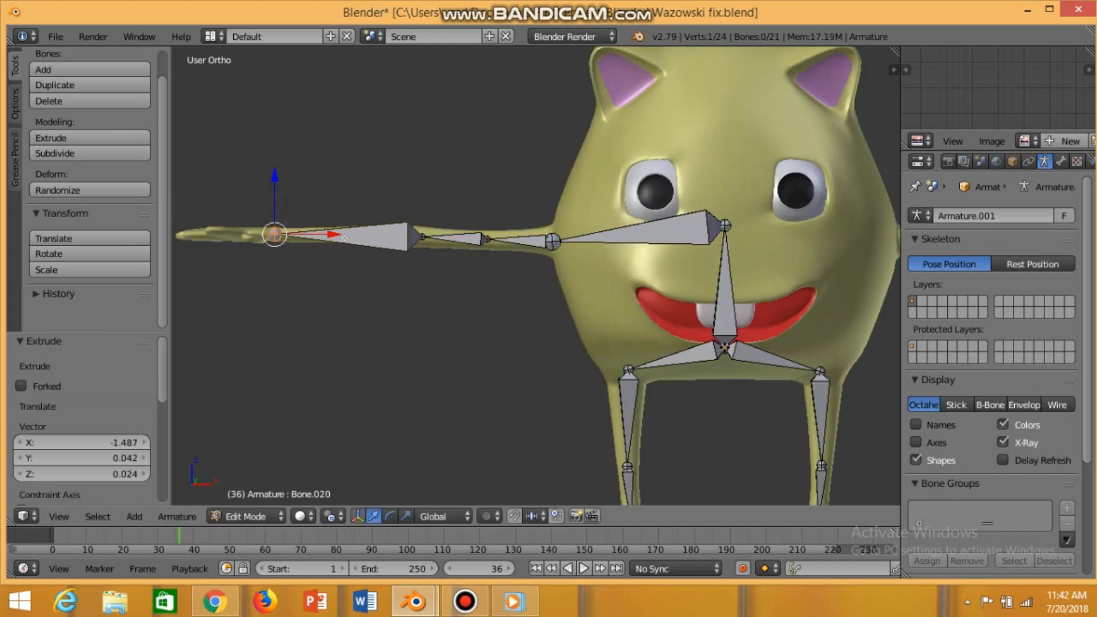
Step: Subdivide the forearm bone with one cut and split one resulting segment again, keeping the bones displayed as octahedra
{"action": "right_click", "coordinate": [354, 233]}
{"action": "key", "text": "w"}
{"action": "left_click", "coordinate": [370, 207]}
{"action": "right_click", "coordinate": [328, 233]}
{"action": "key", "text": "w"}
{"action": "left_click", "coordinate": [367, 210]}
{"action": "left_click", "coordinate": [1060, 404]}
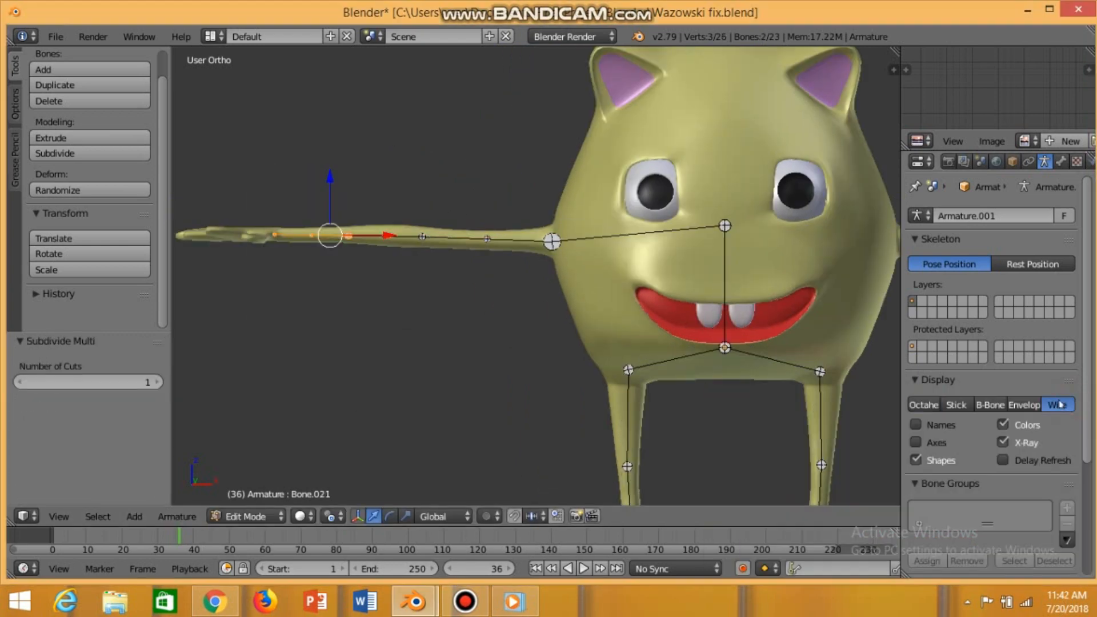
{"action": "left_click", "coordinate": [924, 405]}
Step: From above, shift the first forearm bone slightly along Y into the arm mesh and subdivide it
{"action": "middle_click_drag", "start_coordinate": [385, 262], "coordinate": [617, 391]}
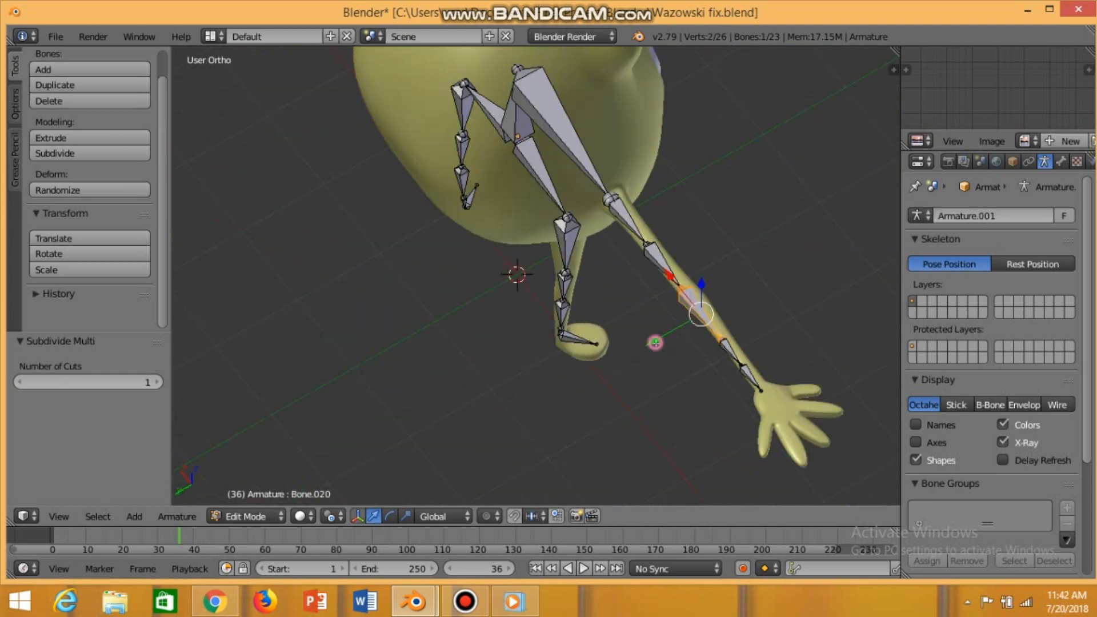
{"action": "left_click_drag", "start_coordinate": [655, 343], "coordinate": [660, 341]}
{"action": "key", "text": "w"}
{"action": "left_click", "coordinate": [734, 286]}
Step: Align the bones near the wrist with the arm mesh, moving the wrist joint about -0.039 along Y
{"action": "middle_click_drag", "start_coordinate": [800, 340], "coordinate": [741, 356]}
{"action": "right_click", "coordinate": [625, 421]}
{"action": "left_click_drag", "start_coordinate": [576, 425], "coordinate": [571, 427]}
{"action": "middle_click_drag", "start_coordinate": [686, 400], "coordinate": [706, 428]}
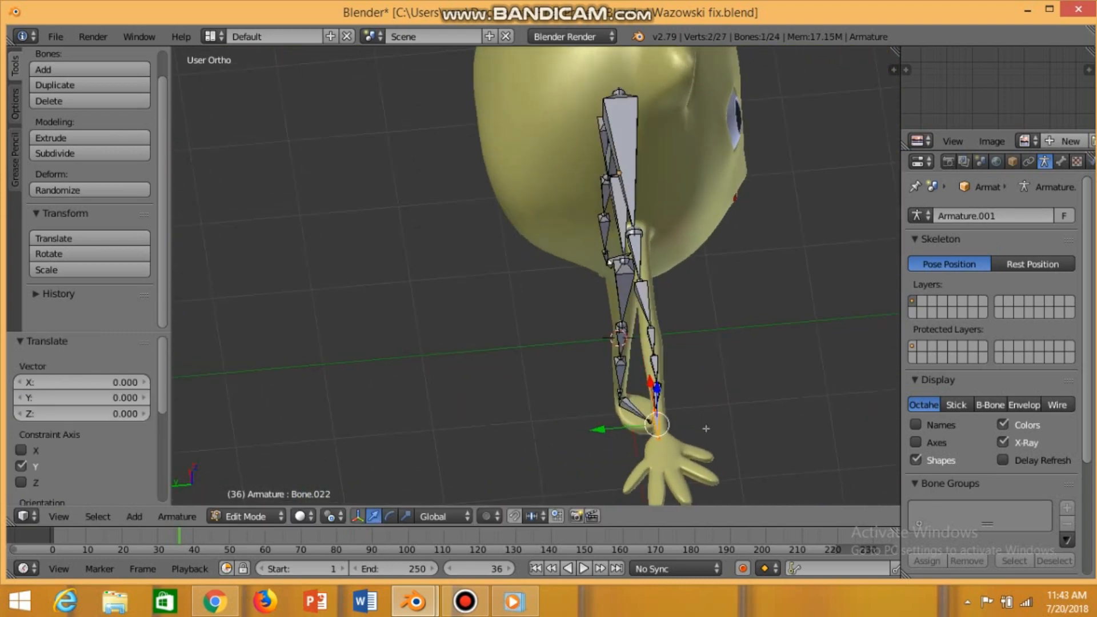
{"action": "right_click", "coordinate": [665, 437]}
{"action": "mouse_move", "coordinate": [605, 443]}
{"action": "left_mouse_down"}
{"action": "mouse_move", "coordinate": [617, 446]}
{"action": "mouse_move", "coordinate": [611, 432]}
{"action": "left_mouse_up"}
{"action": "right_click", "coordinate": [657, 418]}
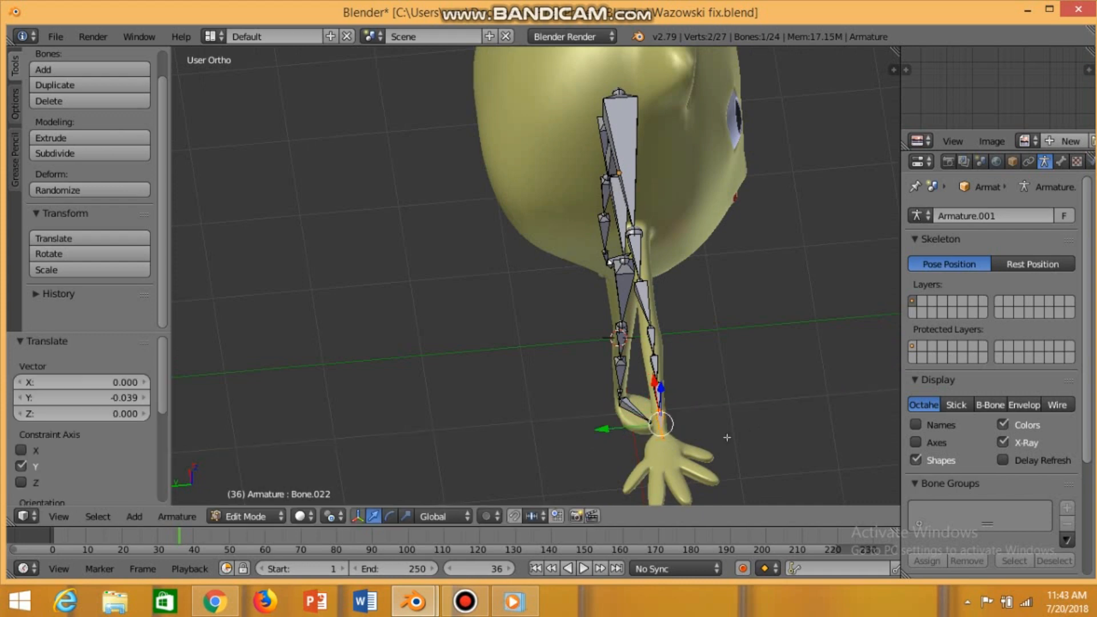
{"action": "middle_click_drag", "start_coordinate": [727, 437], "coordinate": [715, 436]}
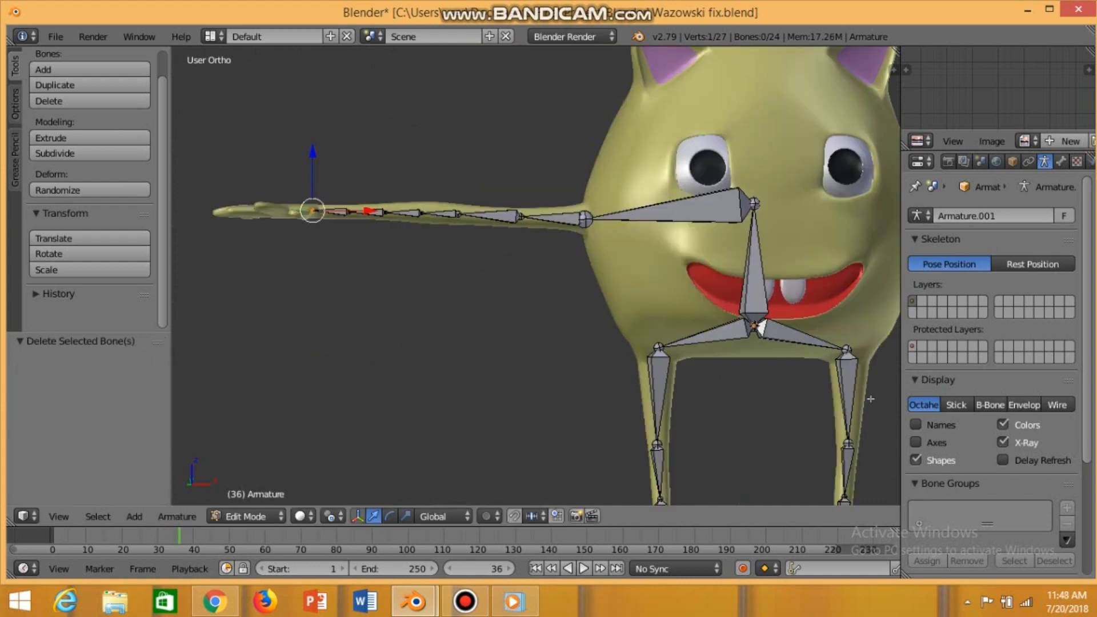
Step: In front view, extrude the opposite shoulder bone about 1.72 units from the body bone's upper end, plus an upper arm bone about 1.51 units long
{"action": "right_click", "coordinate": [752, 204]}
{"action": "middle_click_drag", "start_coordinate": [898, 278], "coordinate": [731, 326], "text": "shift"}
{"action": "middle_click_drag", "start_coordinate": [366, 364], "coordinate": [534, 367], "text": "shift"}
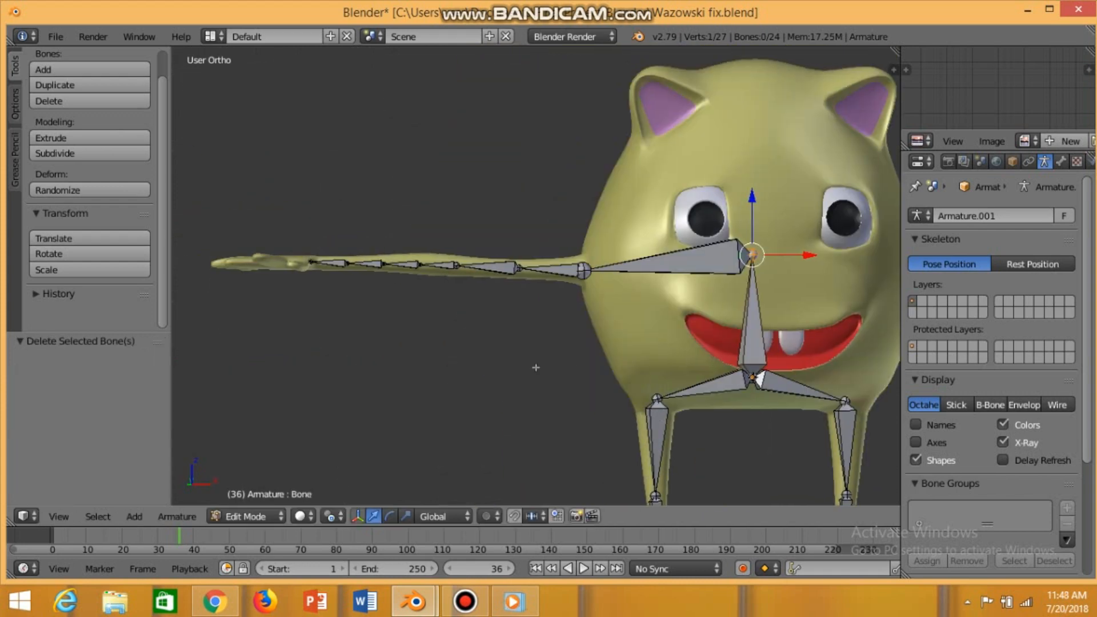
{"action": "middle_click_drag", "start_coordinate": [885, 428], "coordinate": [868, 434]}
{"action": "key", "text": "KP_1"}
{"action": "key", "text": "e"}
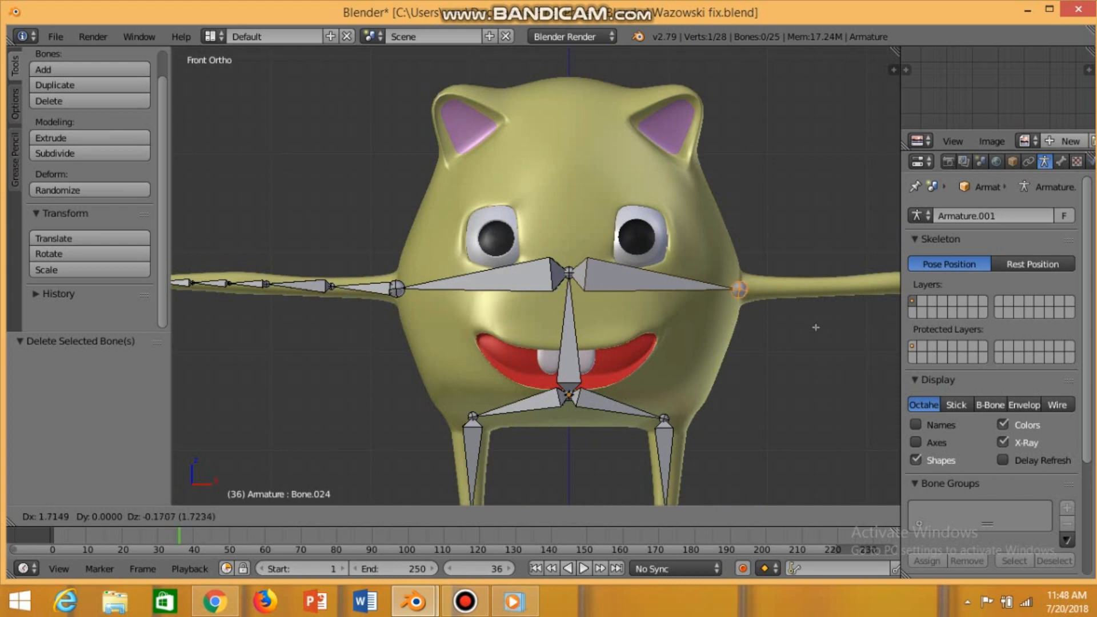
{"action": "left_click", "coordinate": [816, 326]}
{"action": "middle_click_drag", "start_coordinate": [830, 343], "coordinate": [725, 338], "text": "shift"}
{"action": "key", "text": "e"}
{"action": "left_click", "coordinate": [873, 316]}
Step: Subdivide the new upper arm bone and extrude a forearm bone about 1.31 units outward to the wrist
{"action": "right_click", "coordinate": [721, 285]}
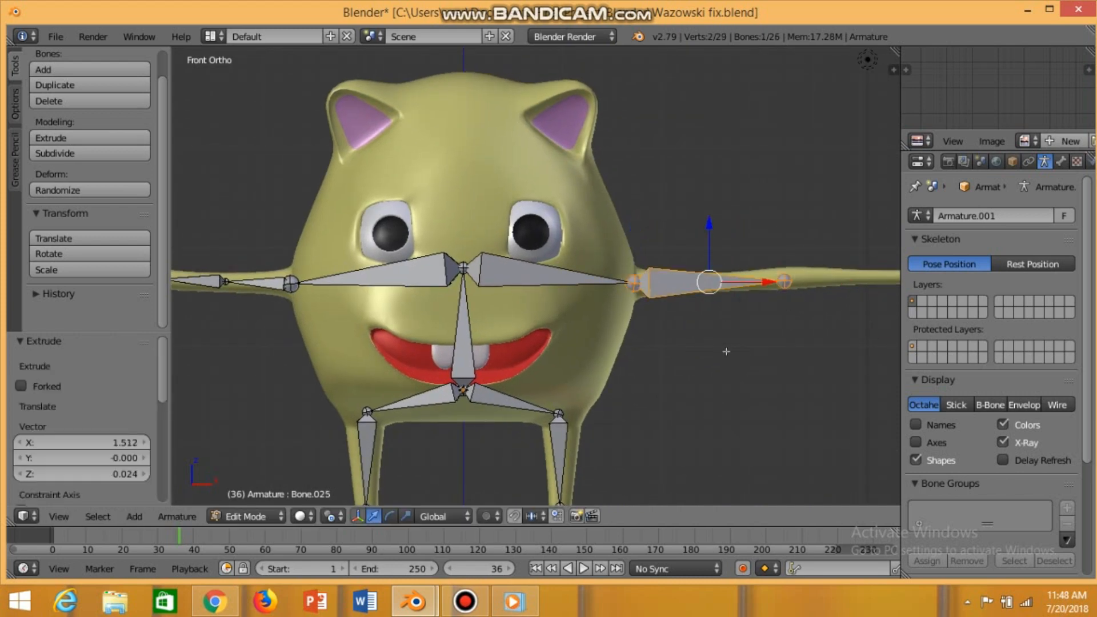
{"action": "key", "text": "w"}
{"action": "left_click", "coordinate": [727, 353]}
{"action": "middle_click_drag", "start_coordinate": [810, 352], "coordinate": [665, 357], "text": "shift"}
{"action": "key", "text": "e"}
{"action": "left_click", "coordinate": [820, 301]}
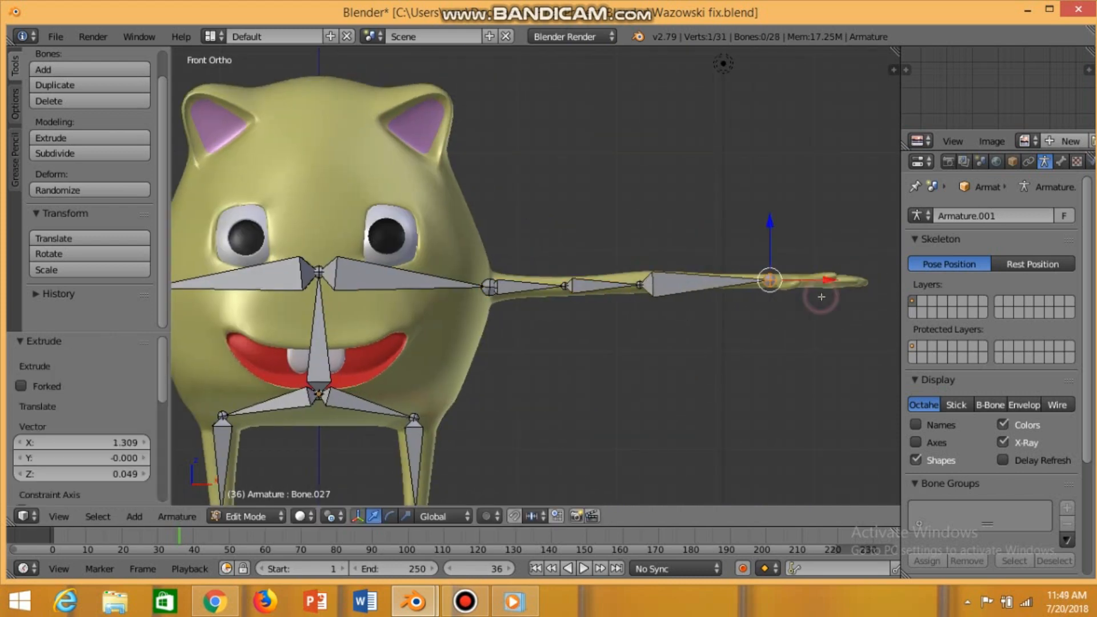
Step: Subdivide the new forearm bone with one cut, nudge its segments into line with the arm, and split one segment again
{"action": "right_click", "coordinate": [721, 288]}
{"action": "key", "text": "w"}
{"action": "left_click", "coordinate": [724, 334]}
{"action": "right_click", "coordinate": [679, 285]}
{"action": "left_click_drag", "start_coordinate": [676, 233], "coordinate": [673, 230]}
{"action": "right_click", "coordinate": [737, 281]}
{"action": "left_click_drag", "start_coordinate": [742, 229], "coordinate": [743, 228]}
{"action": "key", "text": "w"}
{"action": "left_click", "coordinate": [729, 279]}
Step: From above, shift the selected forearm bones and the upper arm joints along negative Y to centre them in the arm mesh
{"action": "middle_click_drag", "start_coordinate": [730, 343], "coordinate": [714, 368]}
{"action": "right_click", "coordinate": [714, 367]}
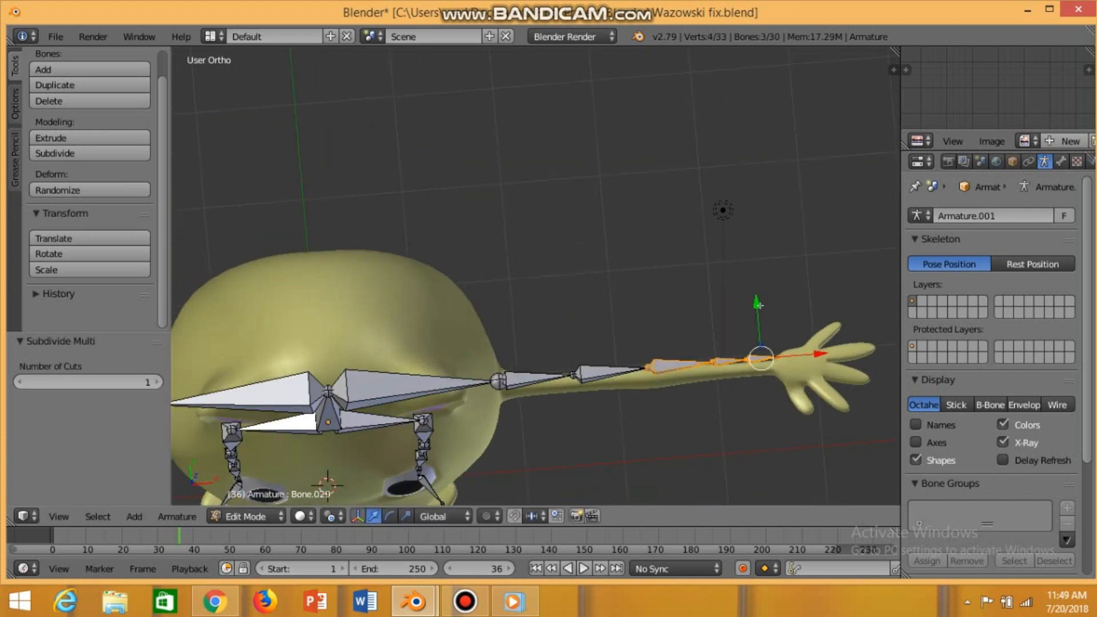
{"action": "left_click_drag", "start_coordinate": [760, 306], "coordinate": [762, 313]}
{"action": "right_click", "coordinate": [609, 376]}
{"action": "right_click", "coordinate": [538, 379], "text": "shift"}
{"action": "left_click_drag", "start_coordinate": [532, 321], "coordinate": [532, 333]}
Step: Subdivide the forearm bone next to the elbow and align its joints with the arm, using a Y shift of about 0.026
{"action": "right_click", "coordinate": [601, 380]}
{"action": "key", "text": "w"}
{"action": "left_click", "coordinate": [588, 329]}
{"action": "right_click", "coordinate": [627, 379]}
{"action": "left_click_drag", "start_coordinate": [627, 333], "coordinate": [627, 332]}
{"action": "mouse_move", "coordinate": [628, 332]}
{"action": "left_mouse_down"}
{"action": "mouse_move", "coordinate": [679, 330]}
{"action": "mouse_move", "coordinate": [645, 326]}
{"action": "left_mouse_up"}
{"action": "right_click", "coordinate": [679, 376]}
{"action": "right_click", "coordinate": [648, 377]}
{"action": "middle_click_drag", "start_coordinate": [625, 411], "coordinate": [617, 338]}
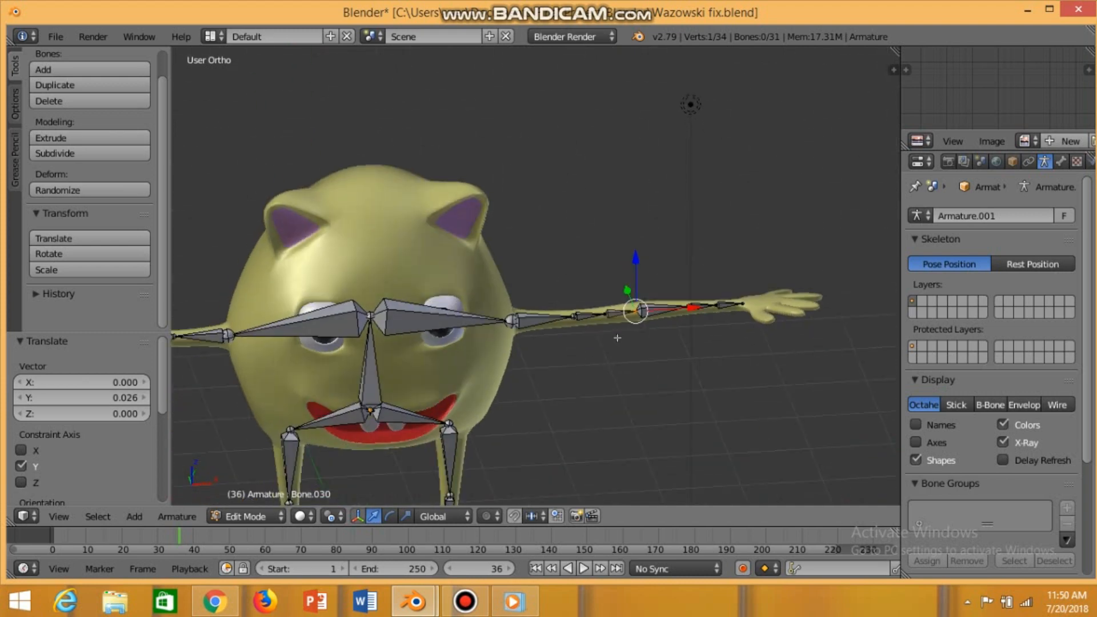
Step: In front view, extrude a head bone about 1.69 units straight up from the shoulder junction to the top of the head
{"action": "key", "text": "KP_1"}
{"action": "scroll", "coordinate": [735, 333], "scroll_direction": "down", "scroll_amount": 3}
{"action": "middle_click_drag", "start_coordinate": [550, 369], "coordinate": [572, 371]}
{"action": "key", "text": "KP_1"}
{"action": "scroll", "coordinate": [490, 281], "scroll_direction": "up", "scroll_amount": 4}
{"action": "right_click", "coordinate": [525, 287]}
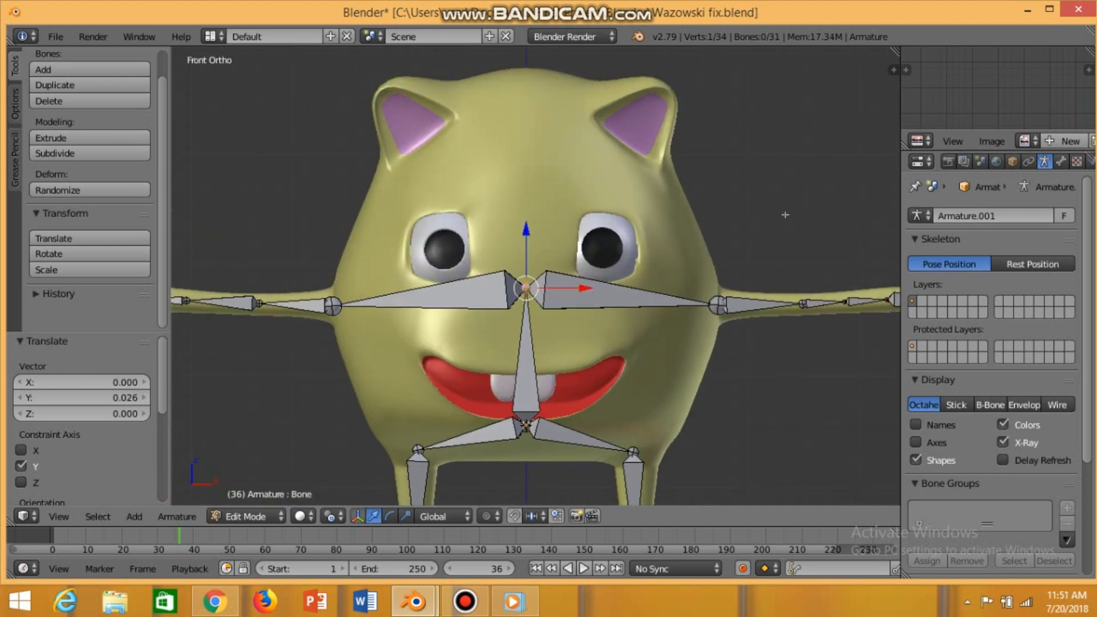
{"action": "key", "text": "e"}
{"action": "right_click", "coordinate": [529, 225]}
{"action": "key", "text": "e"}
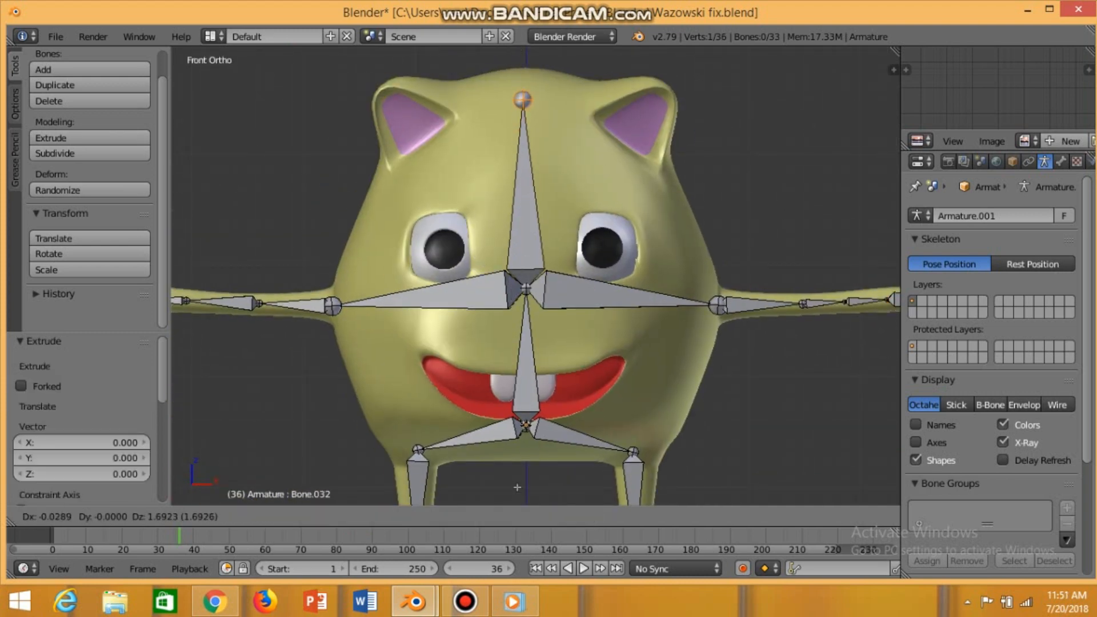
{"action": "left_click", "coordinate": [517, 486]}
{"action": "scroll", "coordinate": [518, 486], "scroll_direction": "down", "scroll_amount": 4}
{"action": "middle_click_drag", "start_coordinate": [518, 486], "coordinate": [537, 483]}
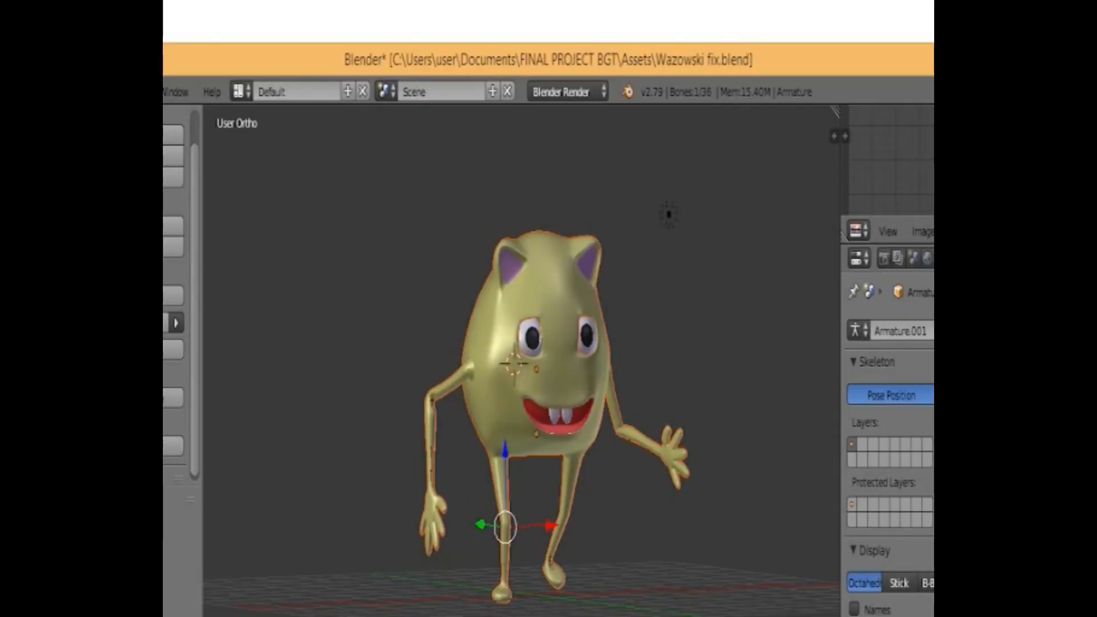